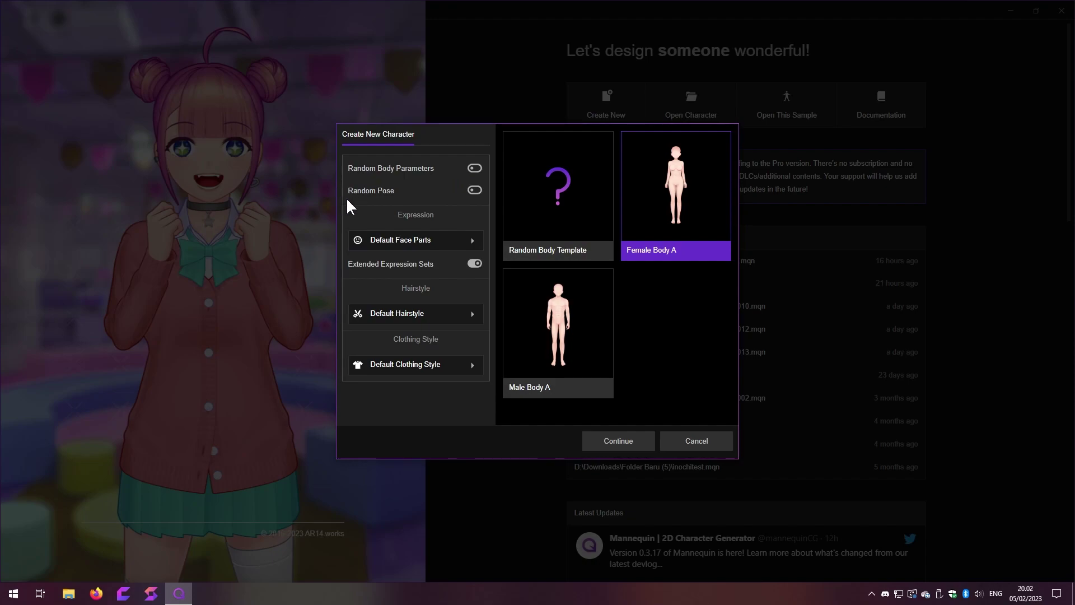
- Create a new character from Female Body A with No Face, No Hair and No Clothing
click(475, 239)
click(515, 275)
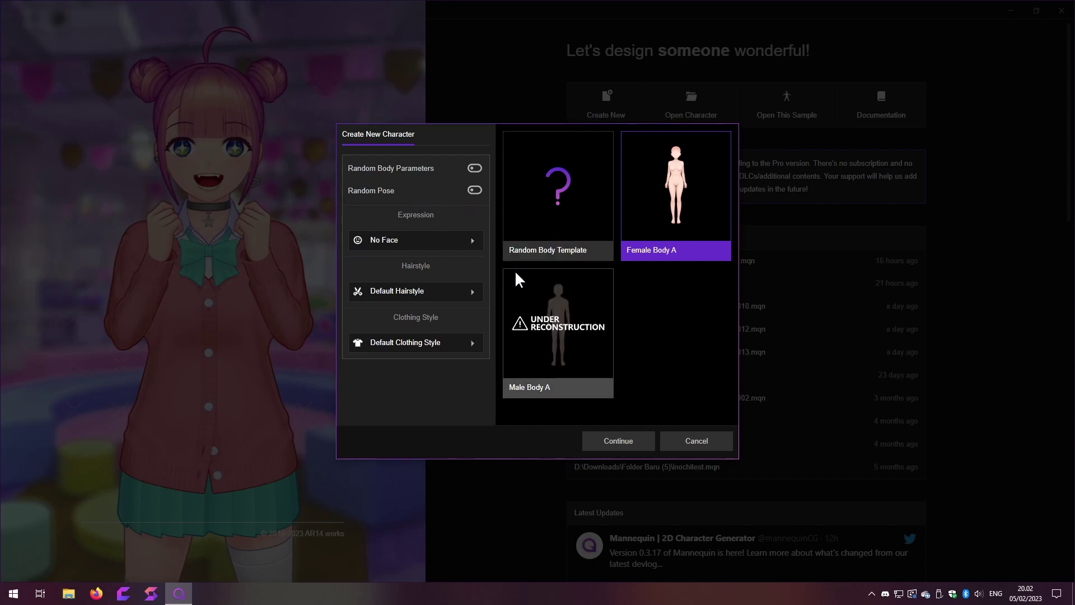
click(474, 292)
click(513, 326)
click(474, 343)
click(516, 378)
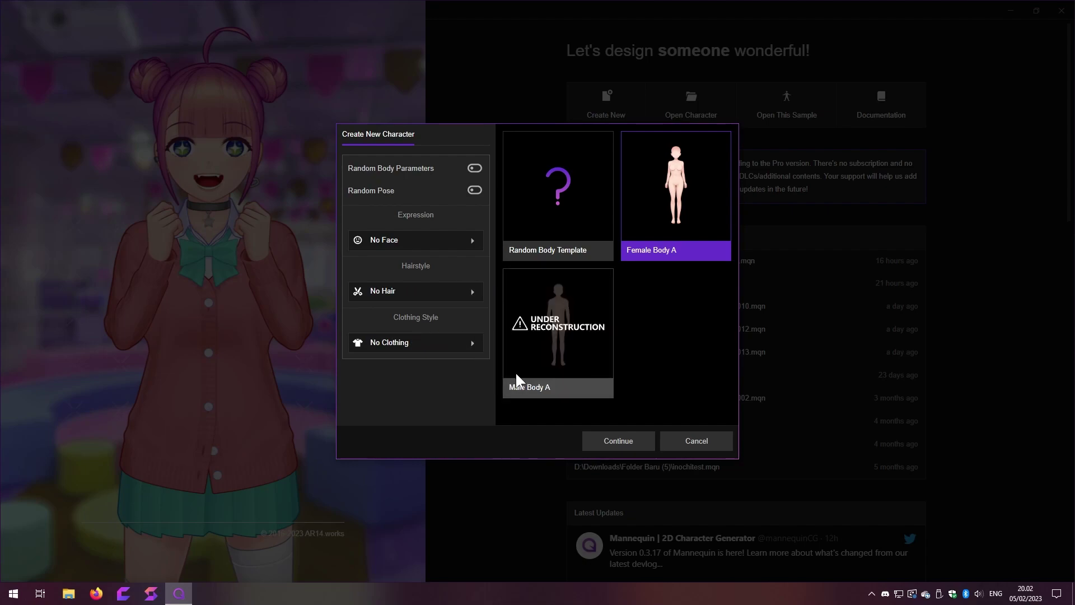
click(604, 439)
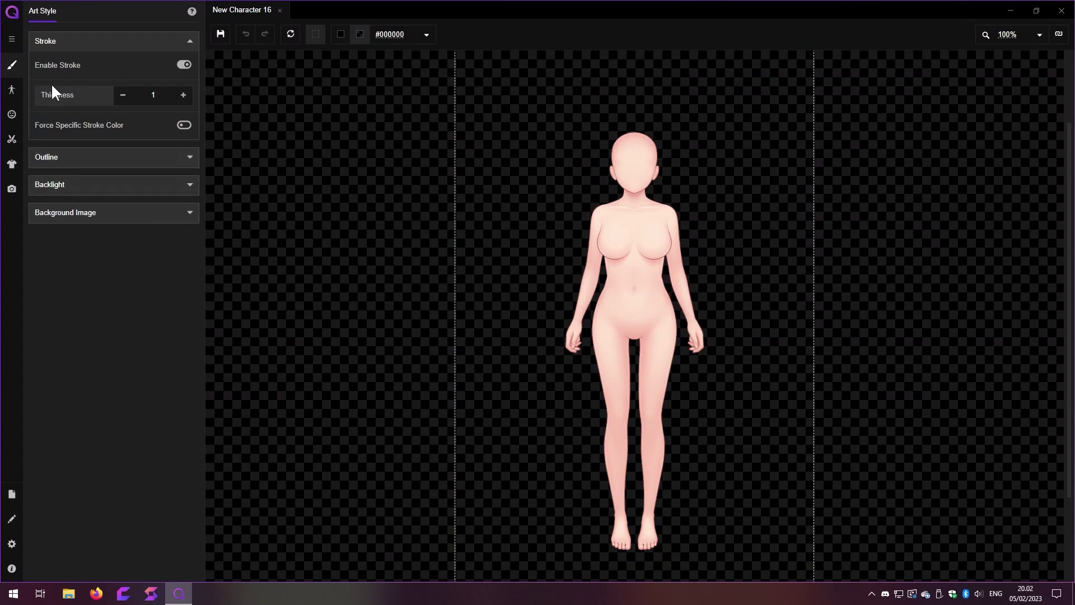
- Try other neck, chest, torso and thigh sizes on the body, returning neck and chest to M, torso and thigh to Small
click(18, 38)
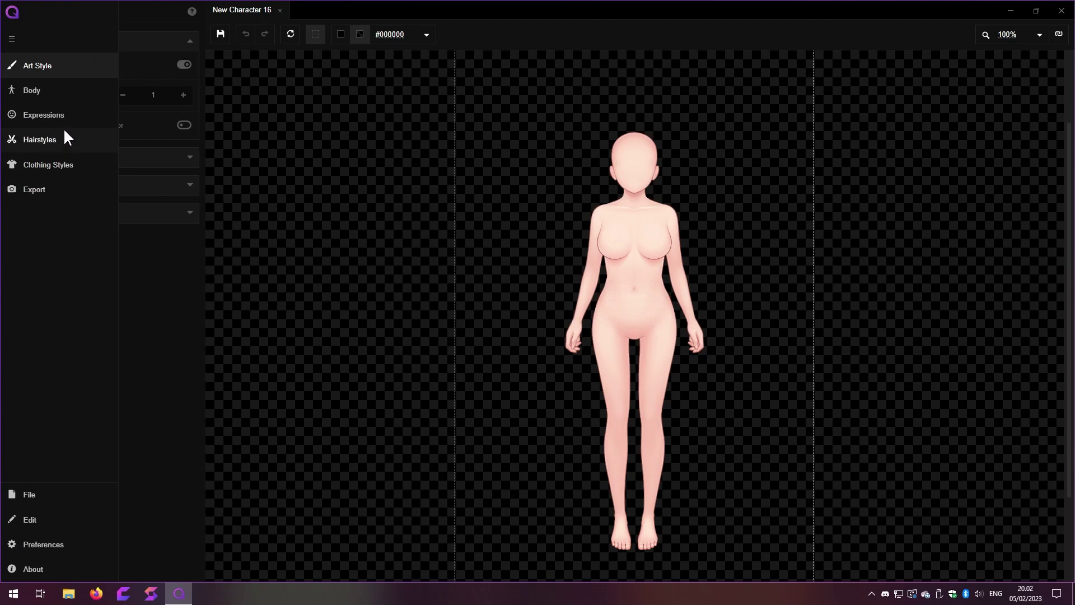
click(66, 90)
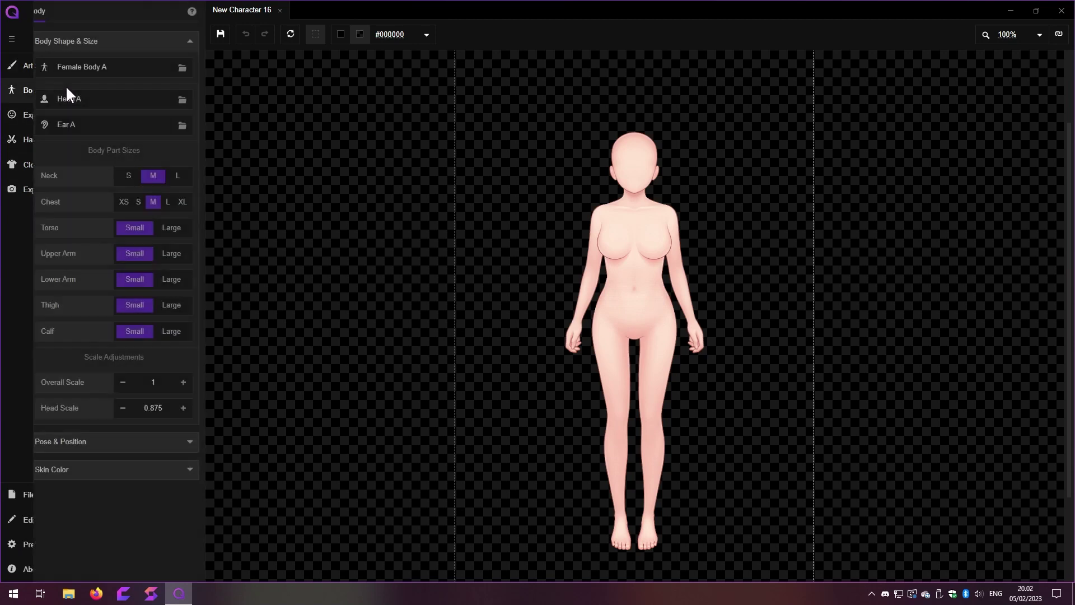
click(175, 176)
click(128, 175)
click(153, 175)
click(168, 203)
click(140, 201)
click(154, 202)
click(166, 227)
click(137, 228)
click(164, 305)
click(137, 308)
- Try a larger head scale, then bring it back to 0.875
click(179, 408)
click(180, 408)
click(179, 408)
click(179, 409)
click(180, 408)
click(121, 407)
click(123, 409)
click(122, 409)
click(123, 409)
click(123, 409)
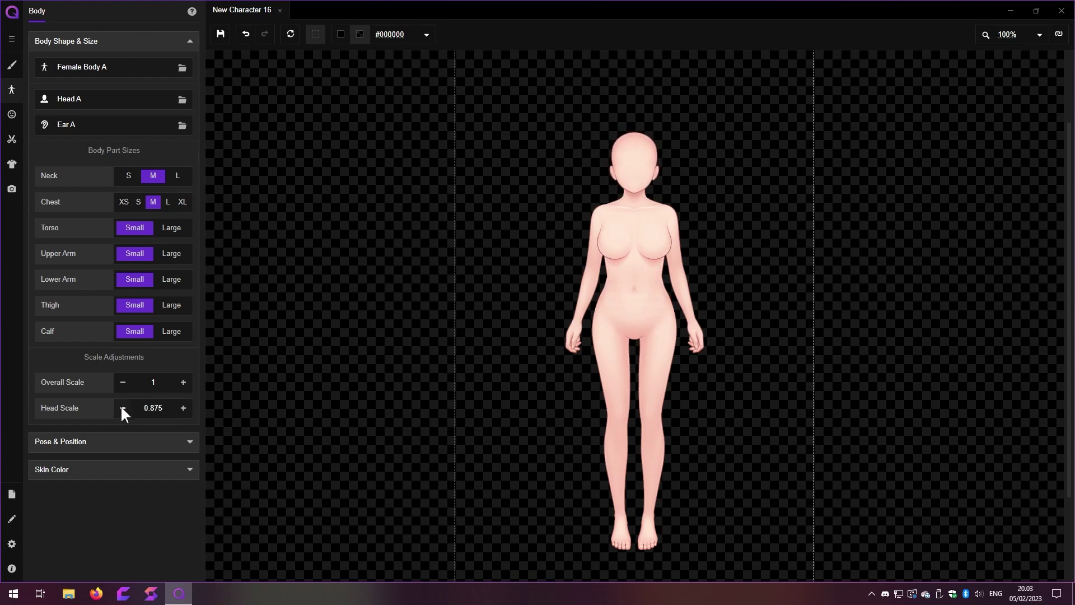
- Try the tan skin color #E19D66, then restore #FFE4D1
click(122, 469)
click(182, 167)
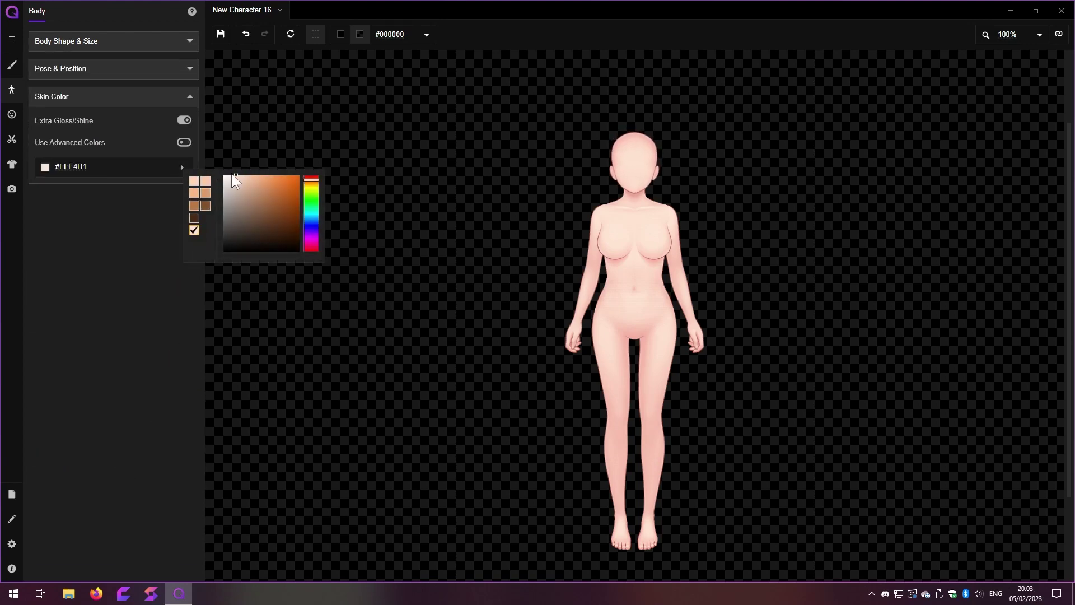
click(206, 193)
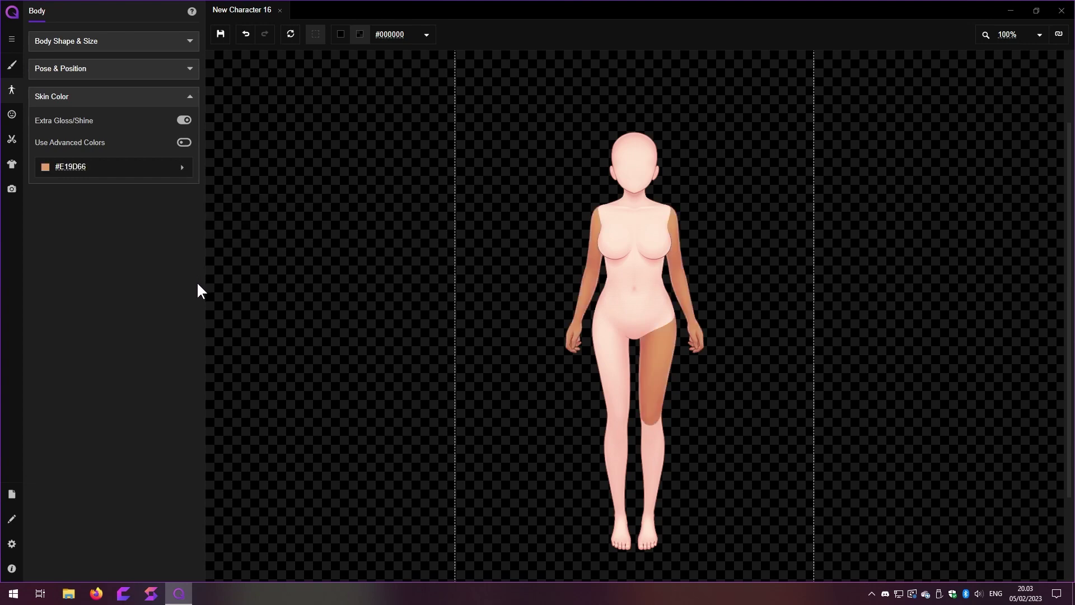
click(182, 166)
click(198, 180)
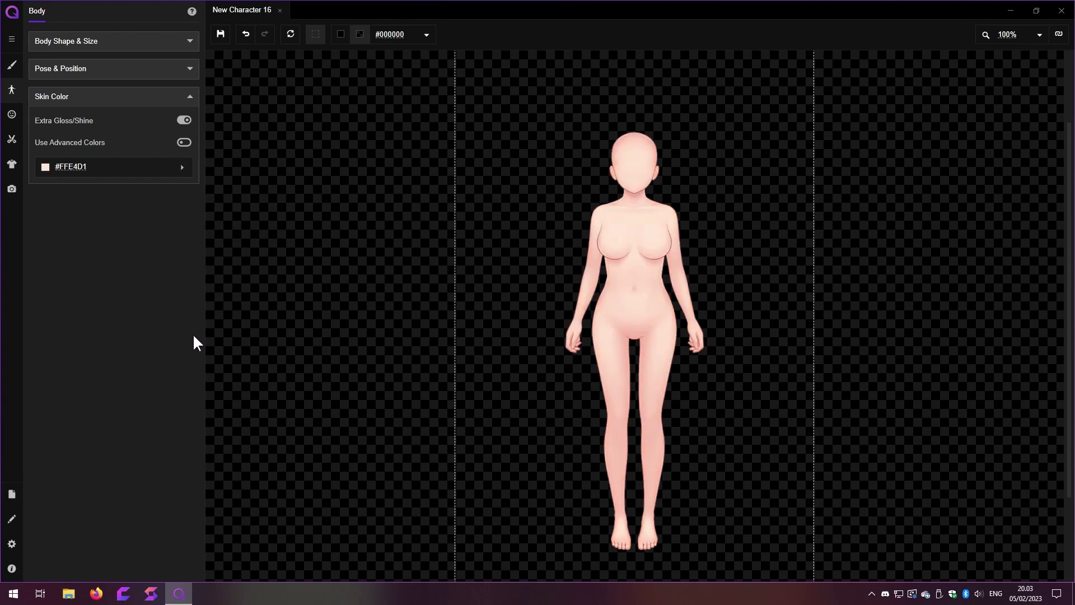
- Give the face Thin brows in the Raised variant
click(11, 117)
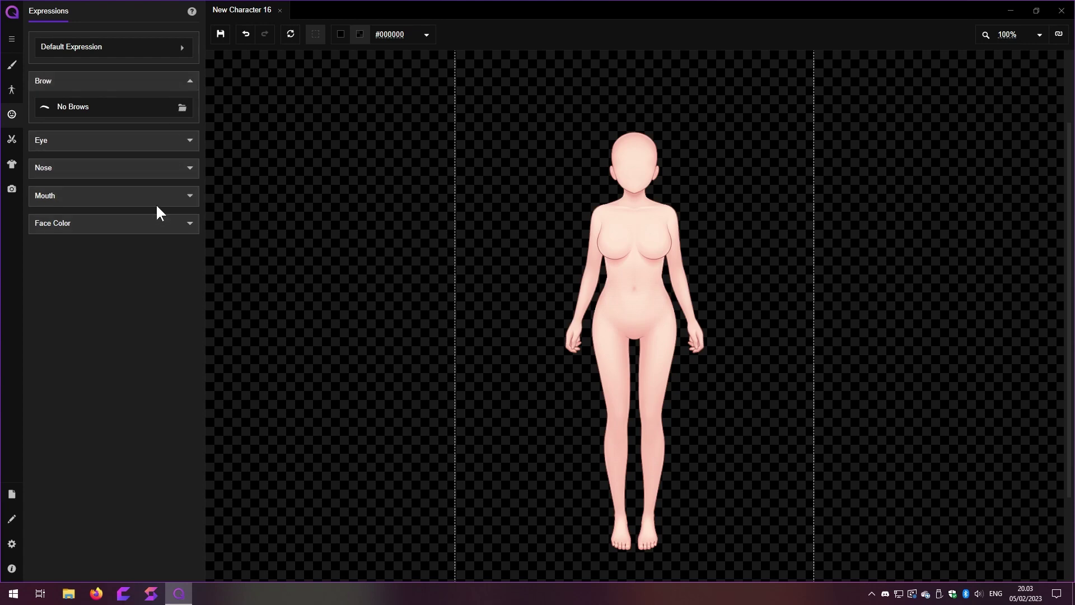
click(182, 109)
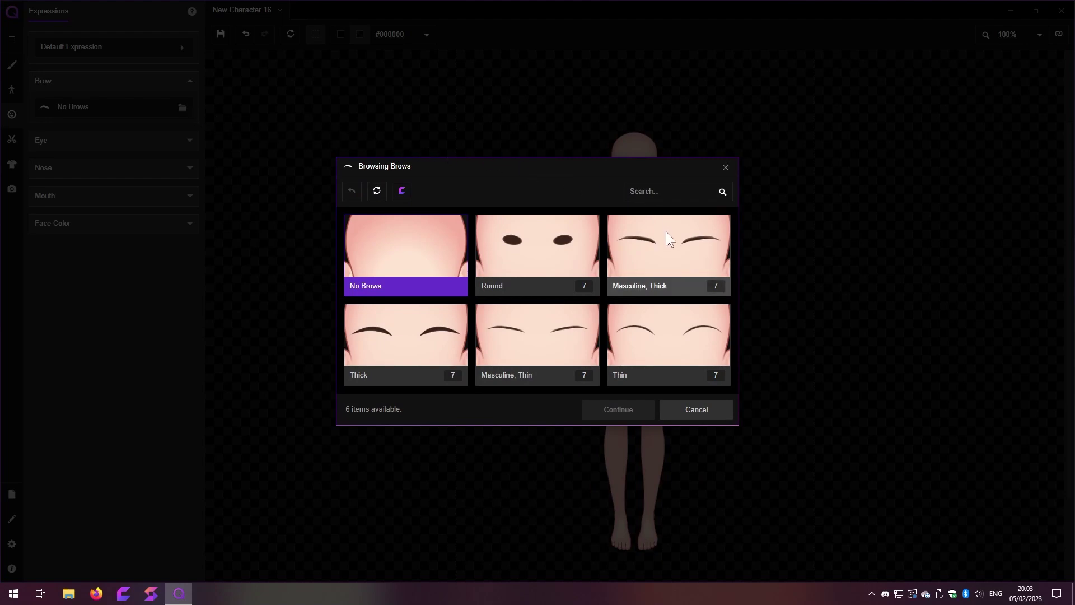
click(647, 343)
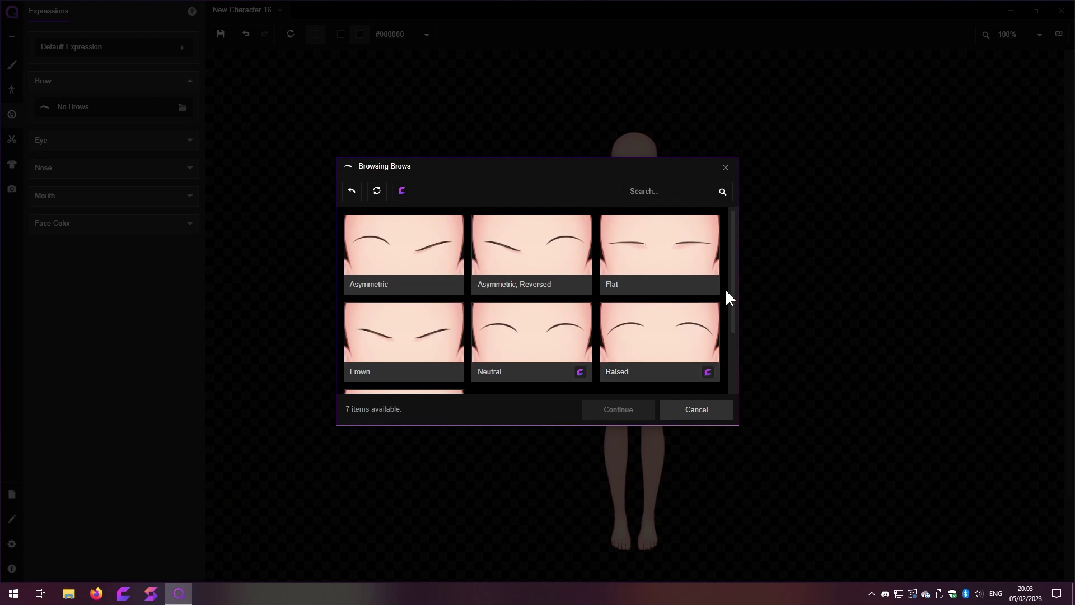
drag(731, 275, 733, 327)
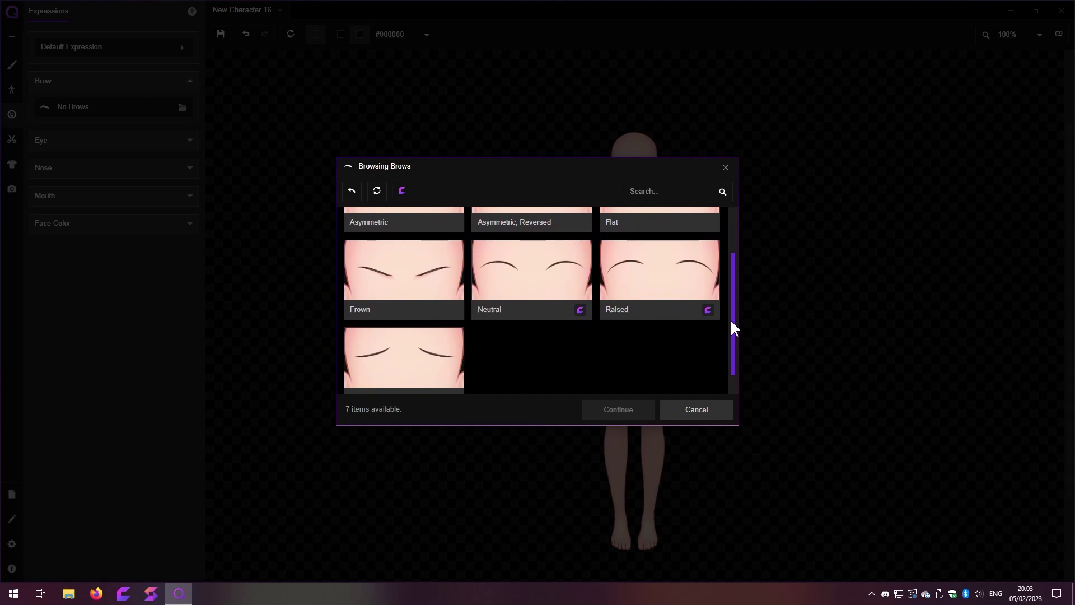
click(693, 275)
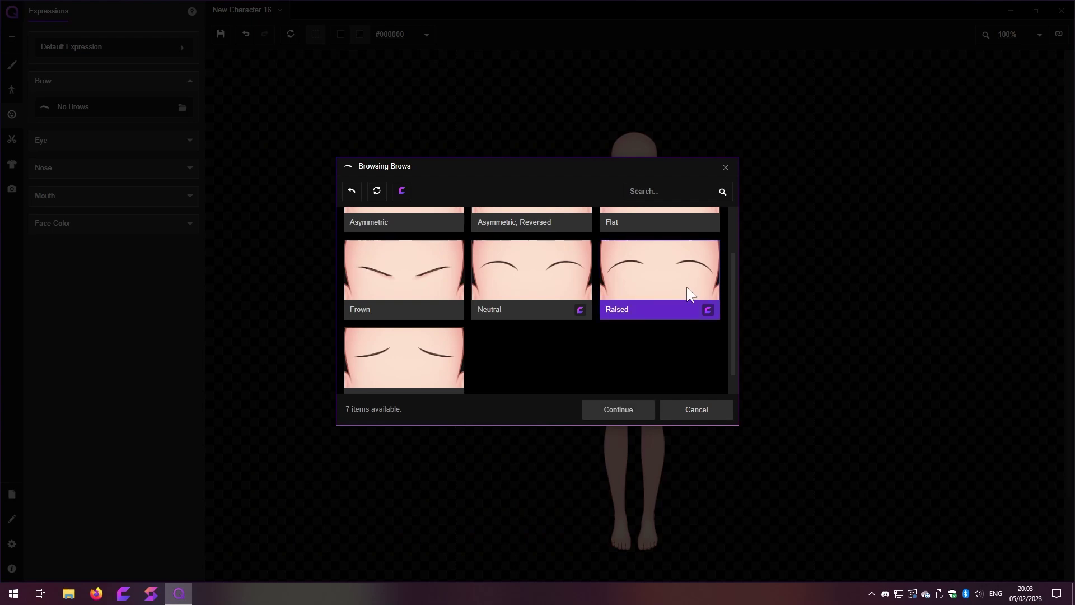
click(620, 408)
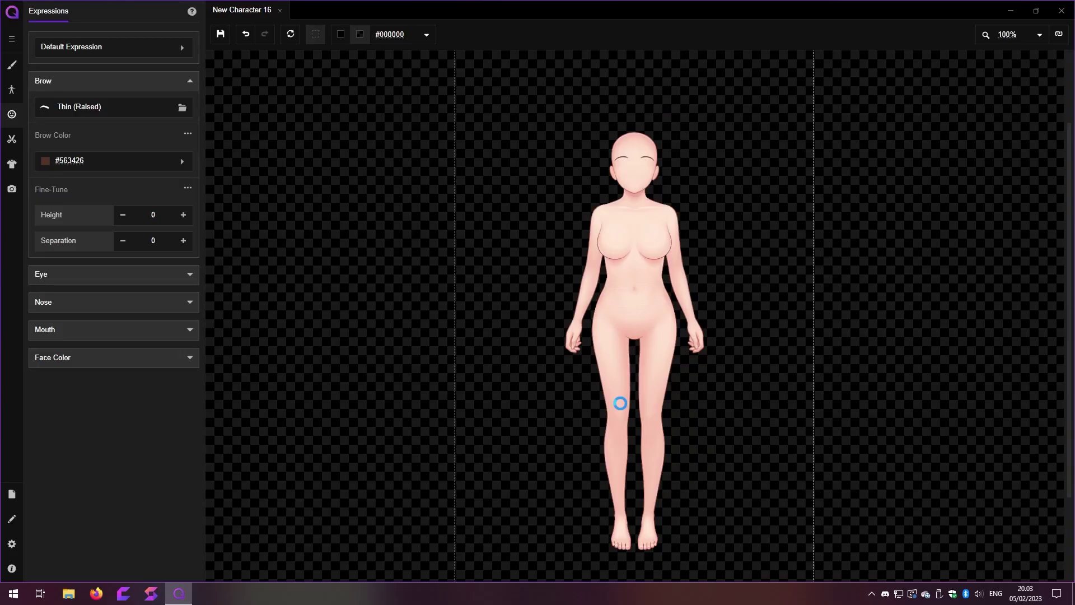
- Give the face Straight eyes in the Neutral variant
click(176, 275)
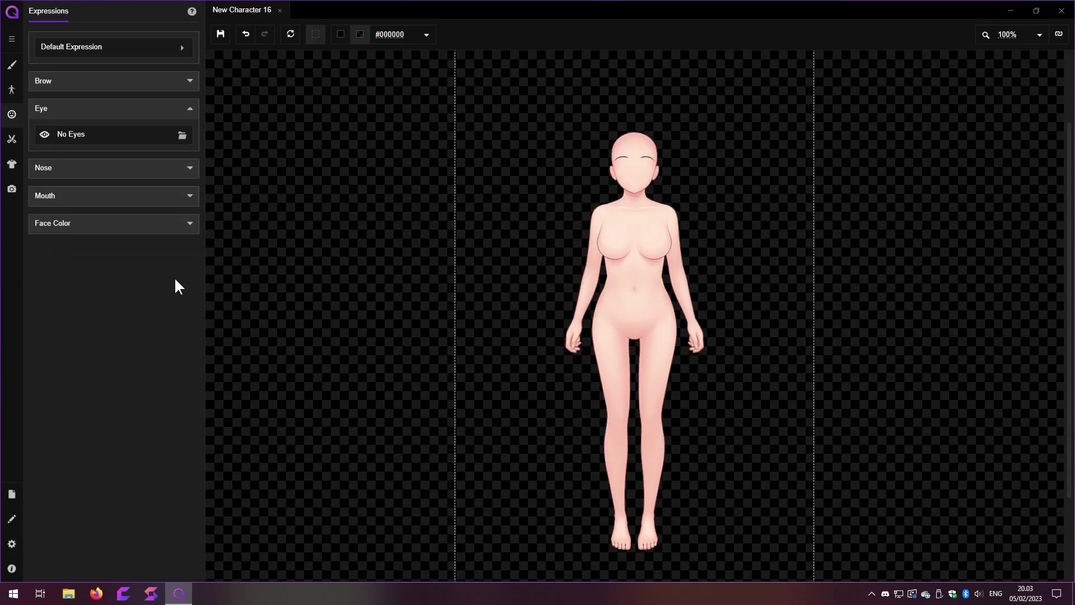
click(183, 136)
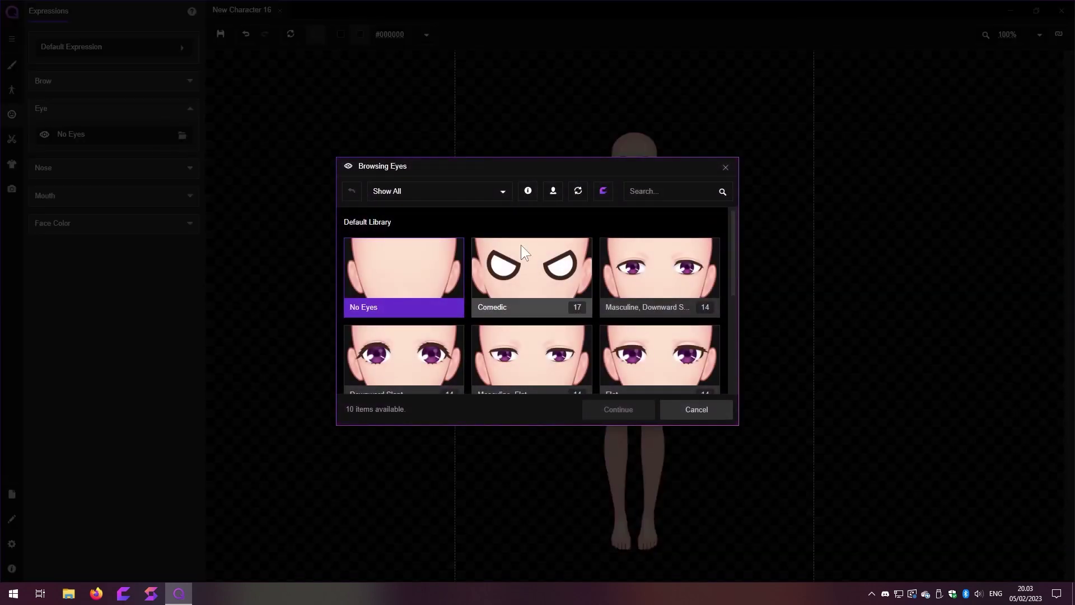
drag(733, 253, 729, 317)
click(530, 300)
drag(734, 263, 729, 363)
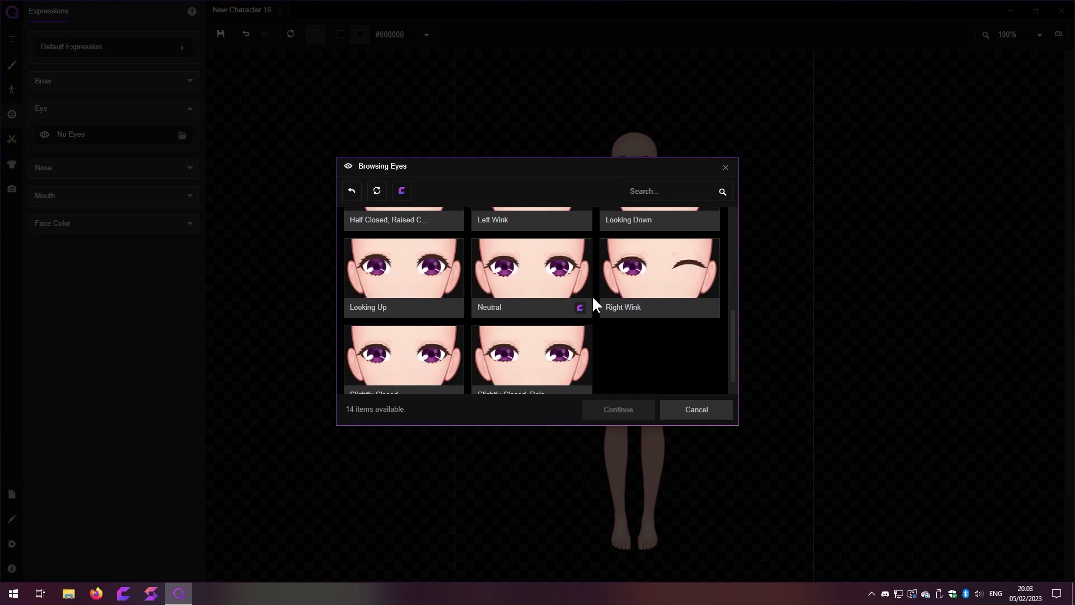
click(536, 297)
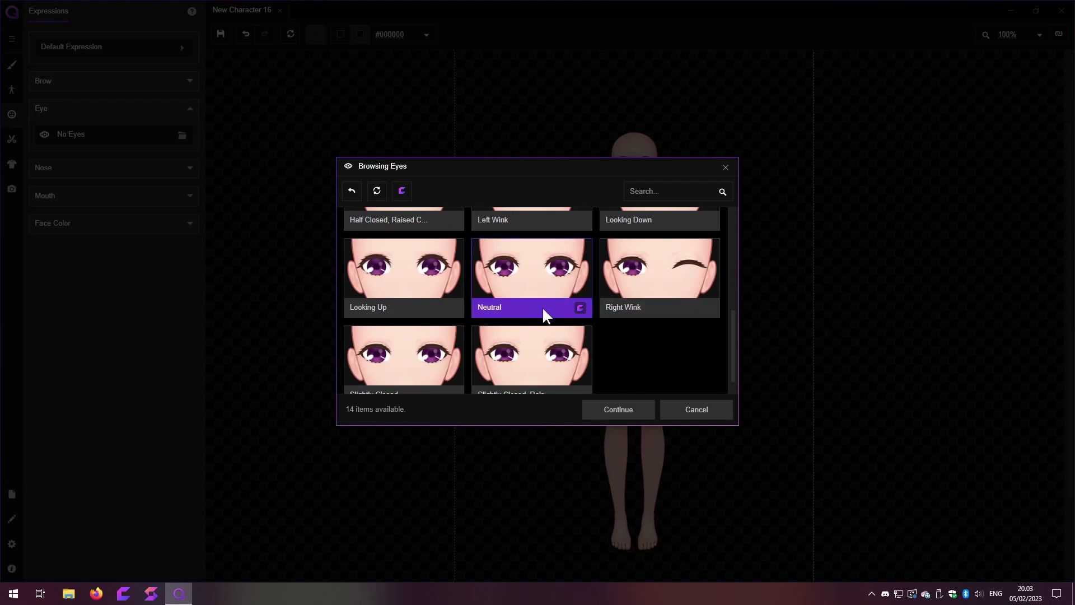
click(610, 404)
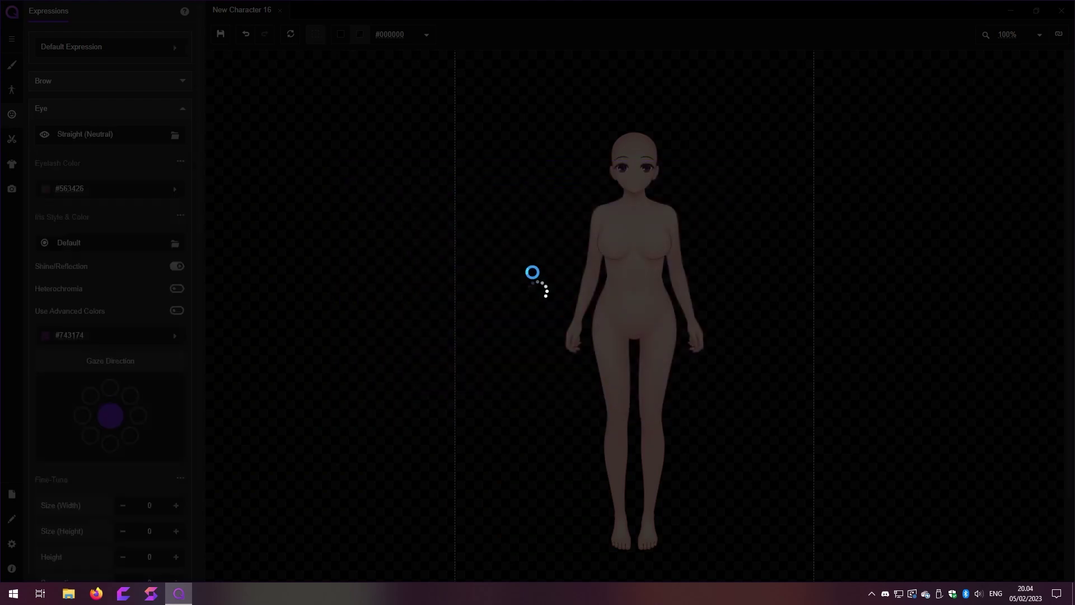
- Add Nose B to the face
scroll(200, 157, down, 4)
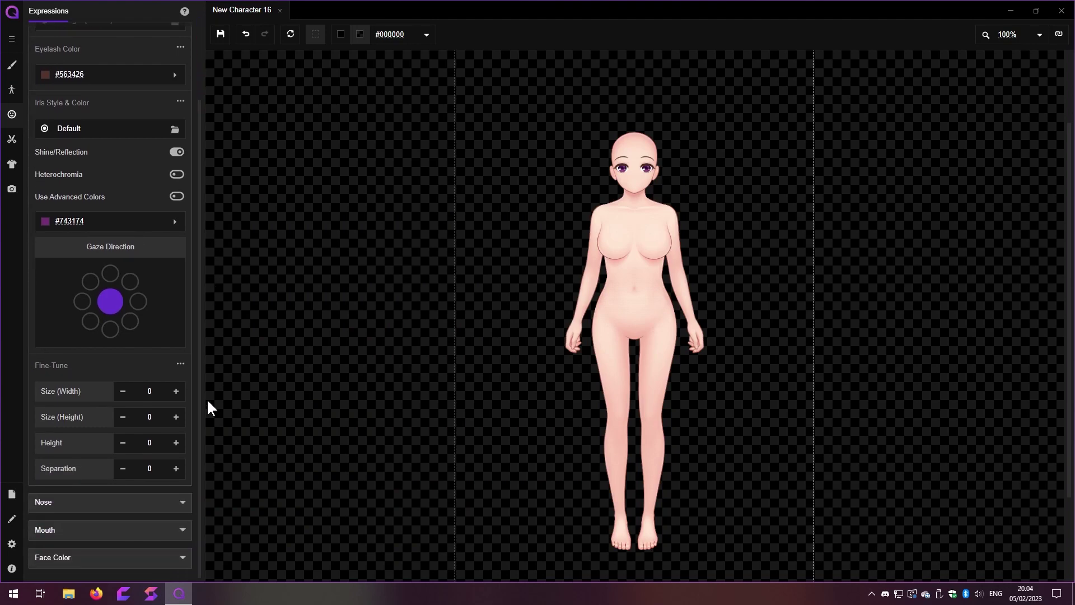
click(183, 496)
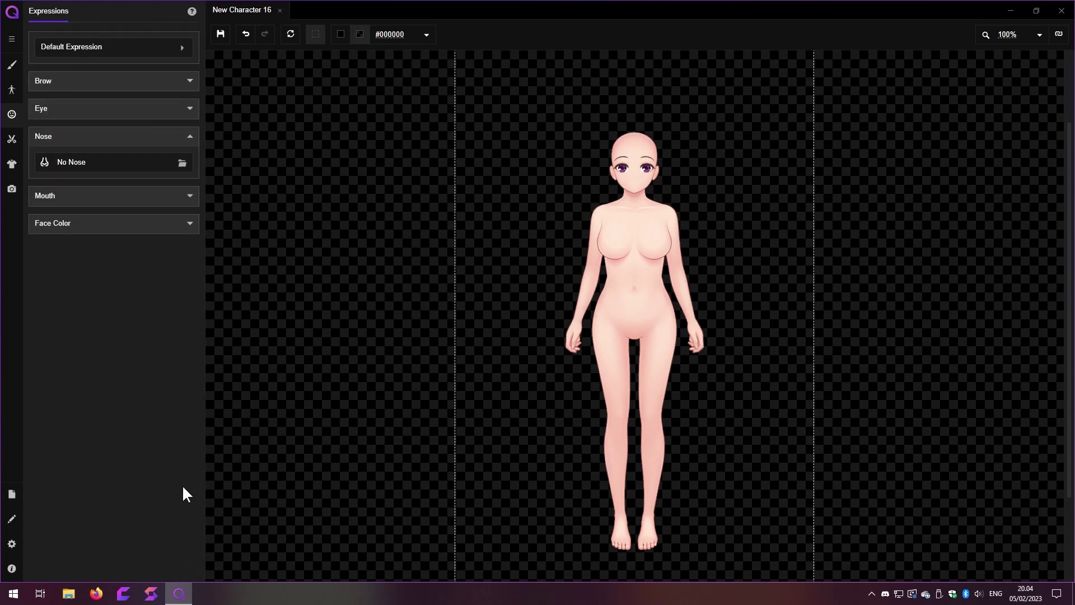
click(182, 163)
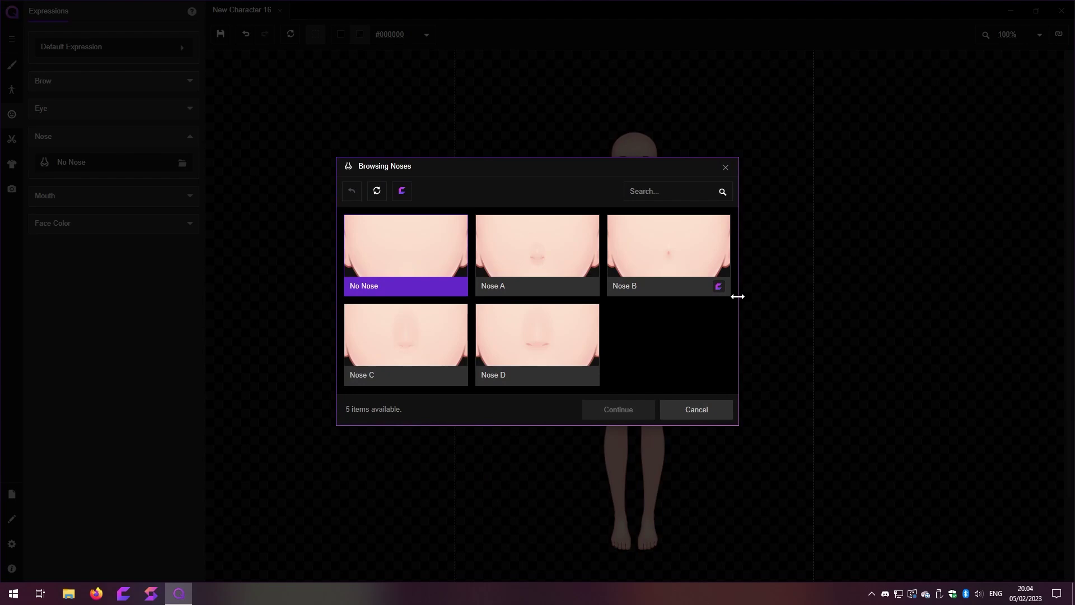
click(706, 280)
click(626, 404)
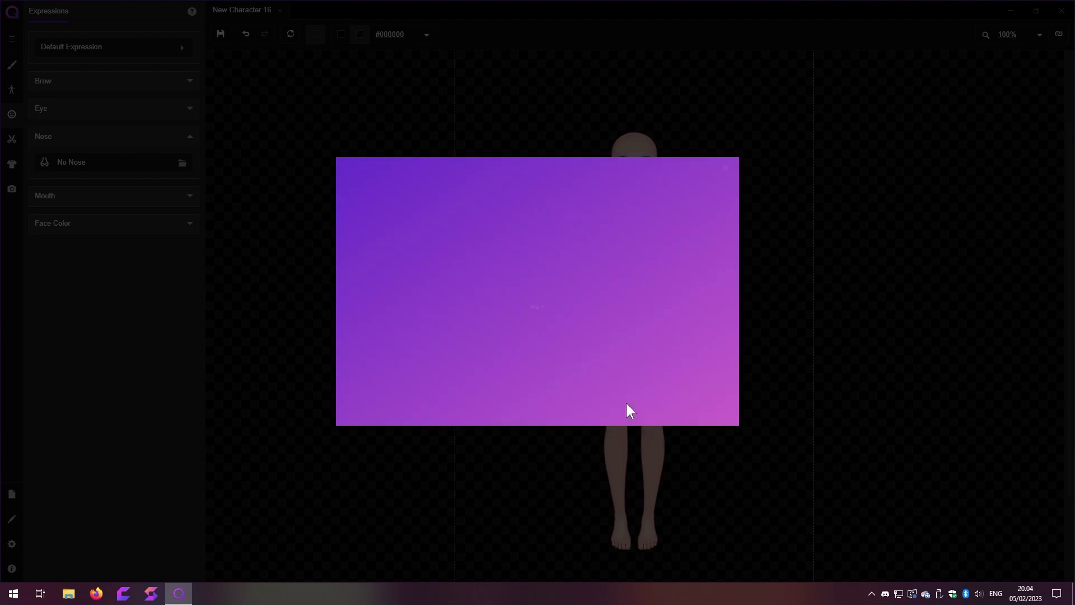
- Add the Feminine mouth in the Lipsync - Aa variant to the face
click(149, 299)
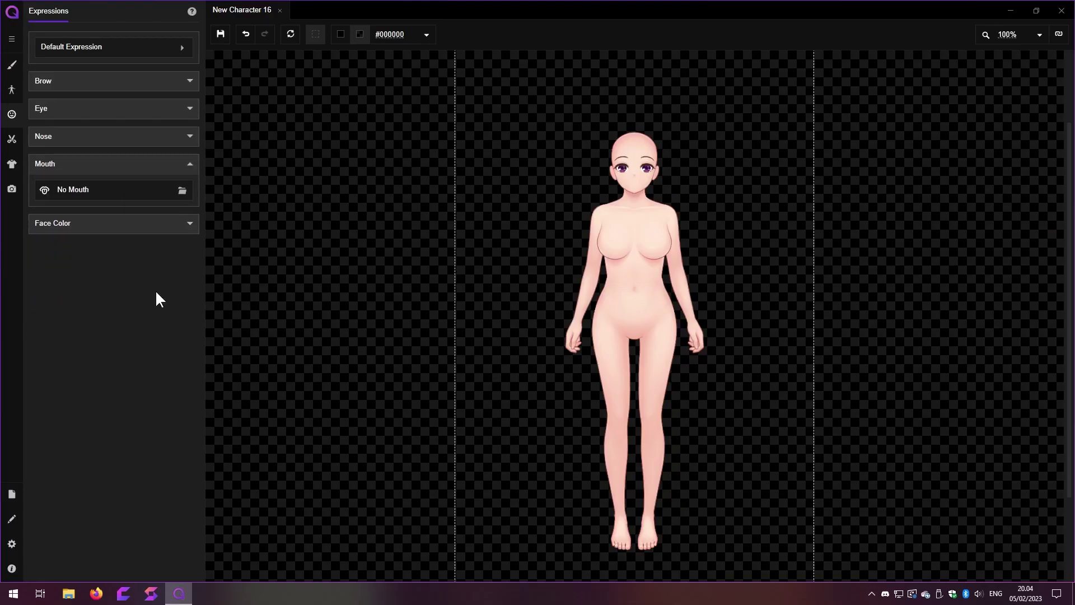
click(183, 191)
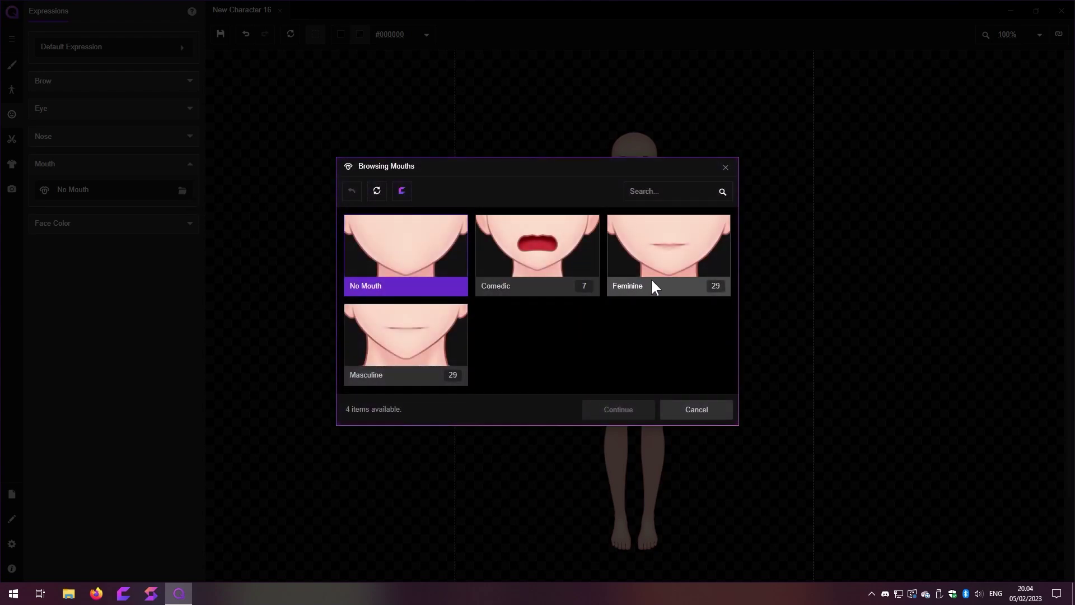
click(668, 279)
drag(734, 238, 733, 269)
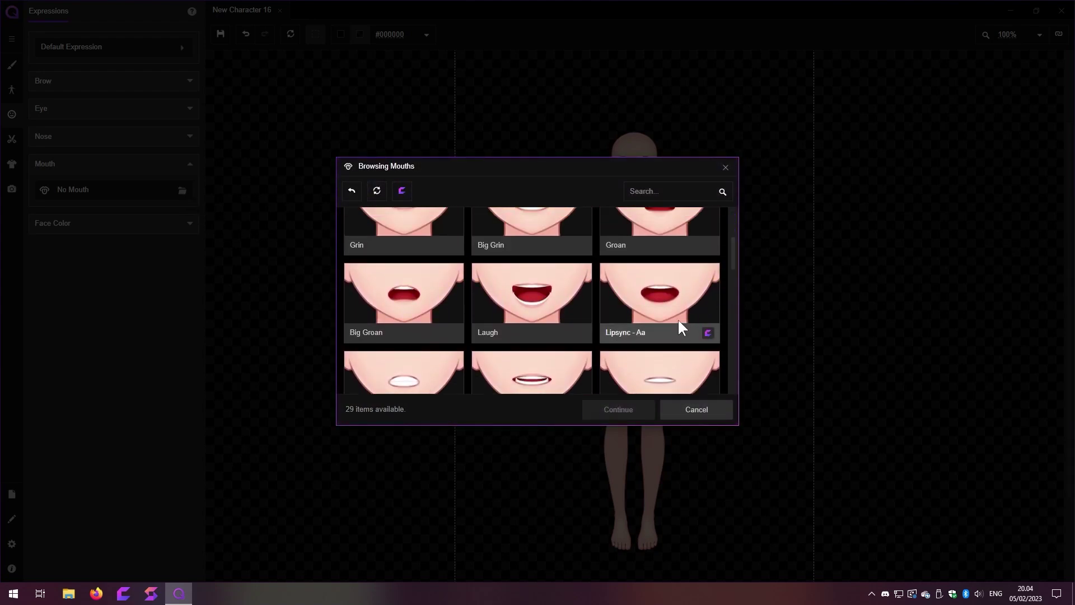
click(695, 335)
click(622, 403)
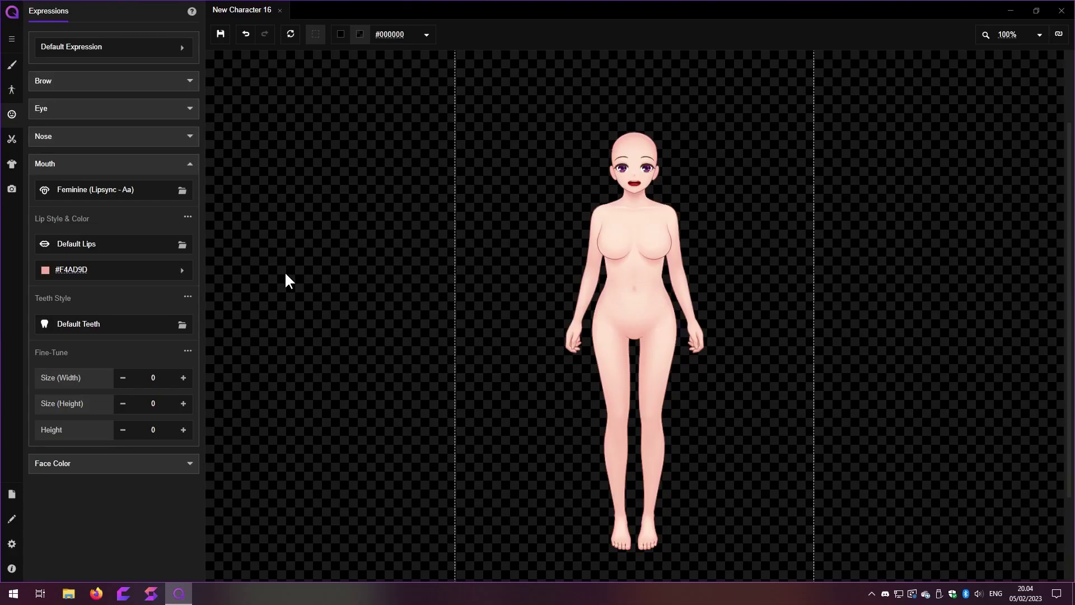
- Reduce the mouth's fine-tuned width and height by a few steps each
click(123, 377)
click(123, 378)
click(122, 377)
click(123, 403)
click(123, 403)
click(123, 403)
- Change the iris color of the eyes to the brighter purple #7F3EC8
click(128, 109)
click(123, 335)
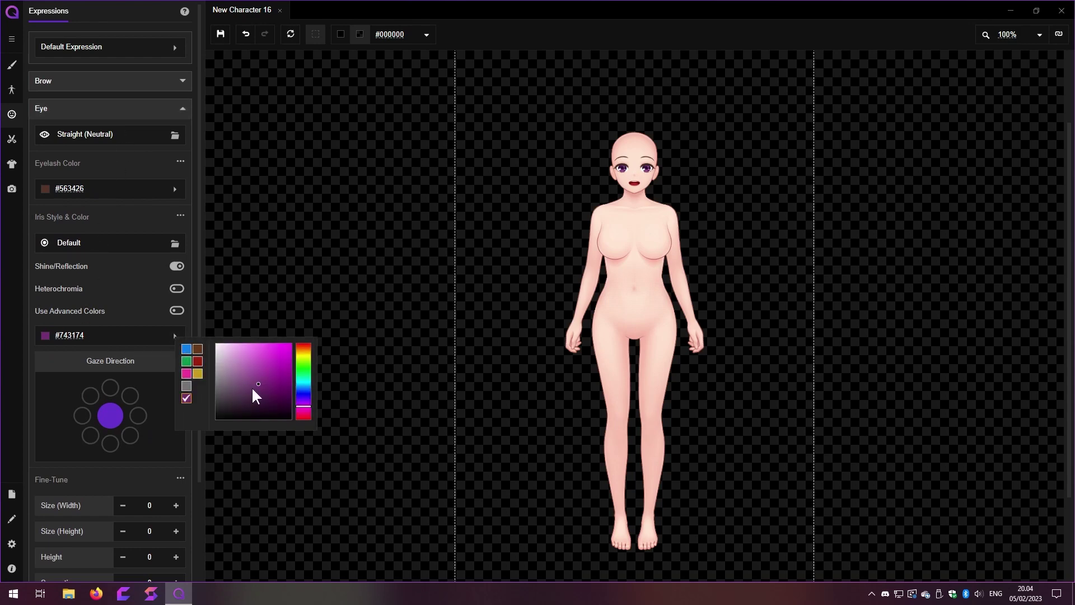
drag(264, 384, 267, 360)
- Fine-tune the eyes by setting size width, size height and separation to -2 each
scroll(204, 307, down, 3)
click(125, 391)
click(125, 417)
click(123, 390)
click(124, 417)
click(122, 468)
click(122, 468)
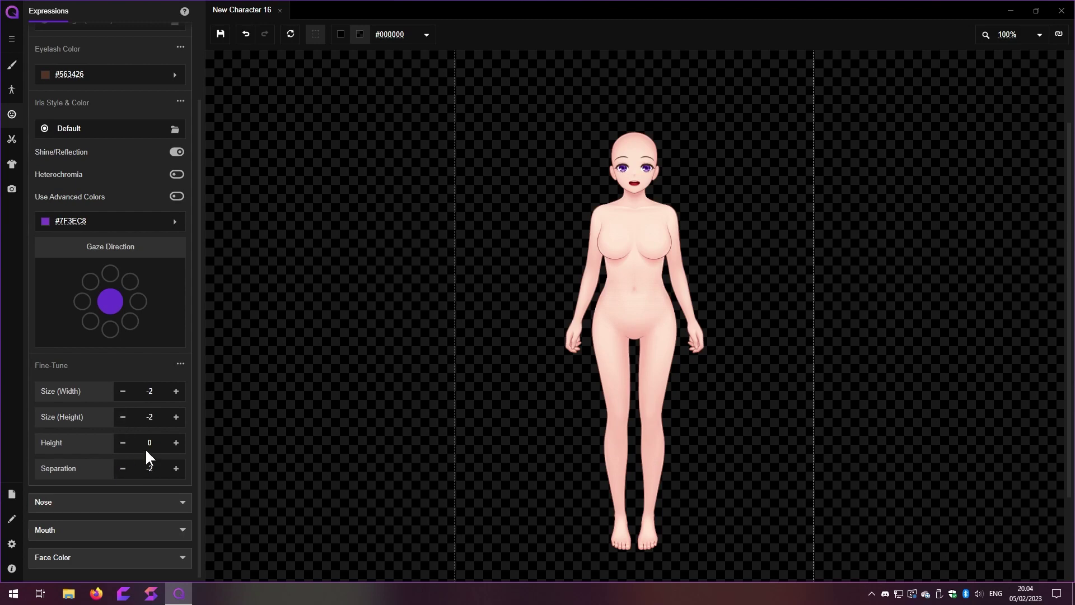
- Set the brows' separation to -2
scroll(198, 354, up, 3)
click(101, 83)
click(125, 242)
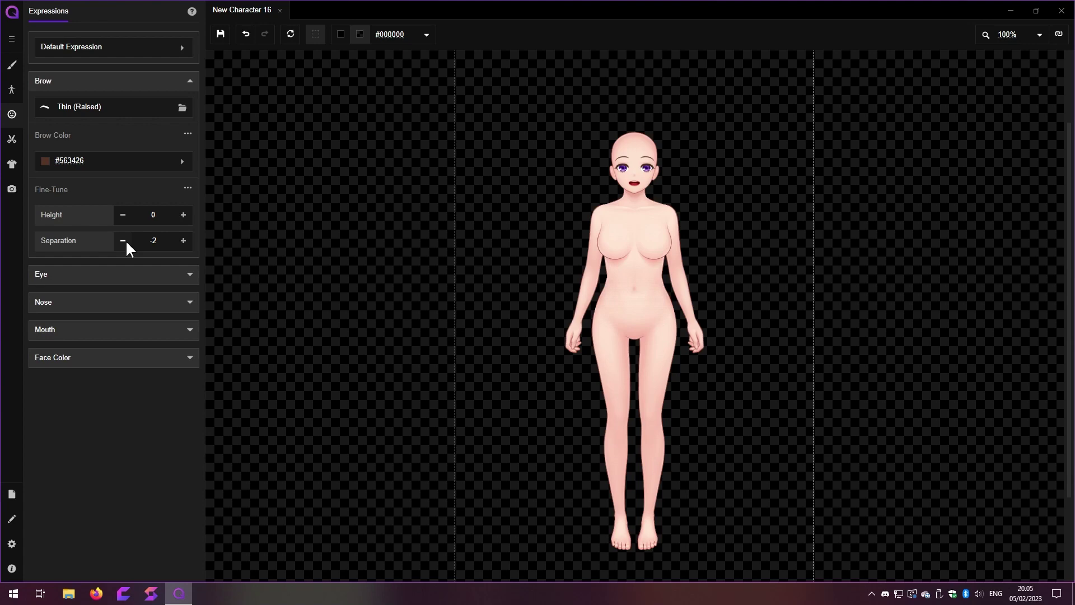
- Browse the primary hairstyles and give the character the Short Bob, Ear Shown hairstyle
click(12, 139)
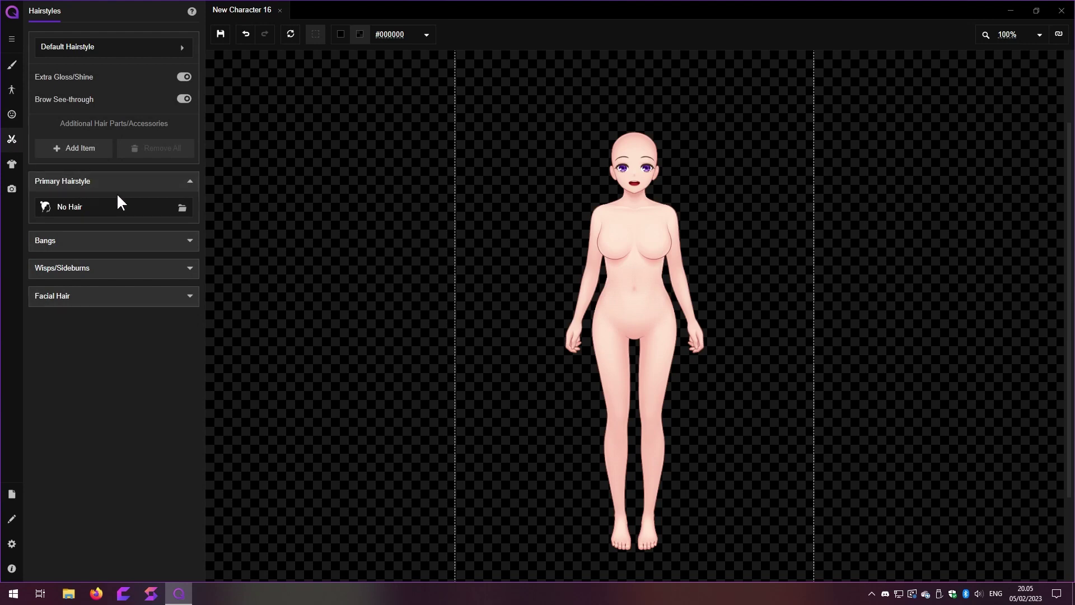
click(181, 208)
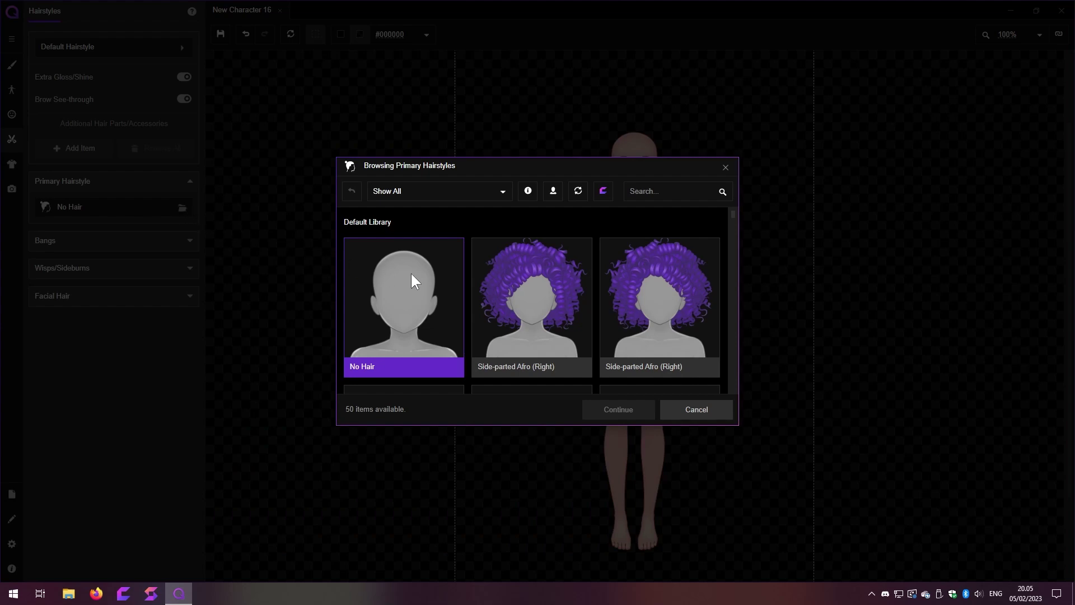
mouse_move(729, 215)
mouse_down()
mouse_move(727, 392)
mouse_move(731, 210)
mouse_up()
click(605, 191)
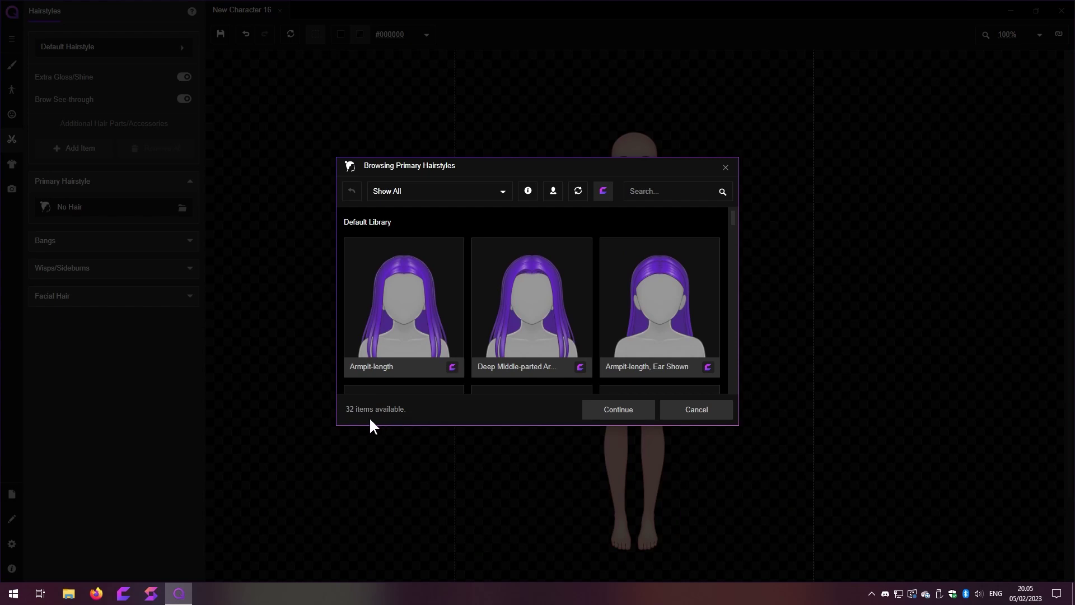
click(605, 191)
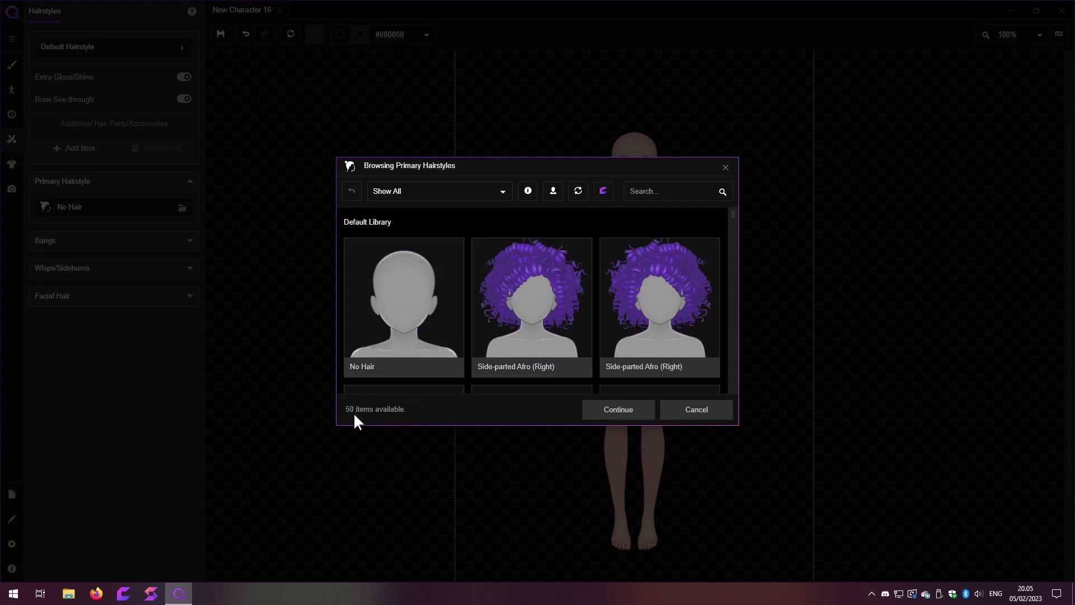
click(605, 191)
drag(731, 217, 709, 348)
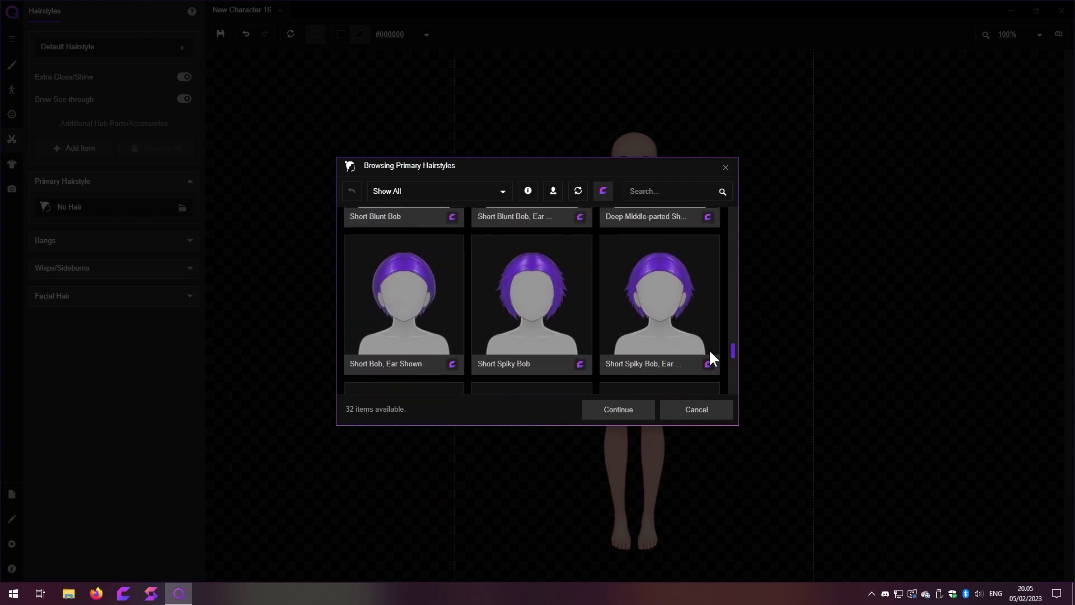
click(410, 268)
click(601, 403)
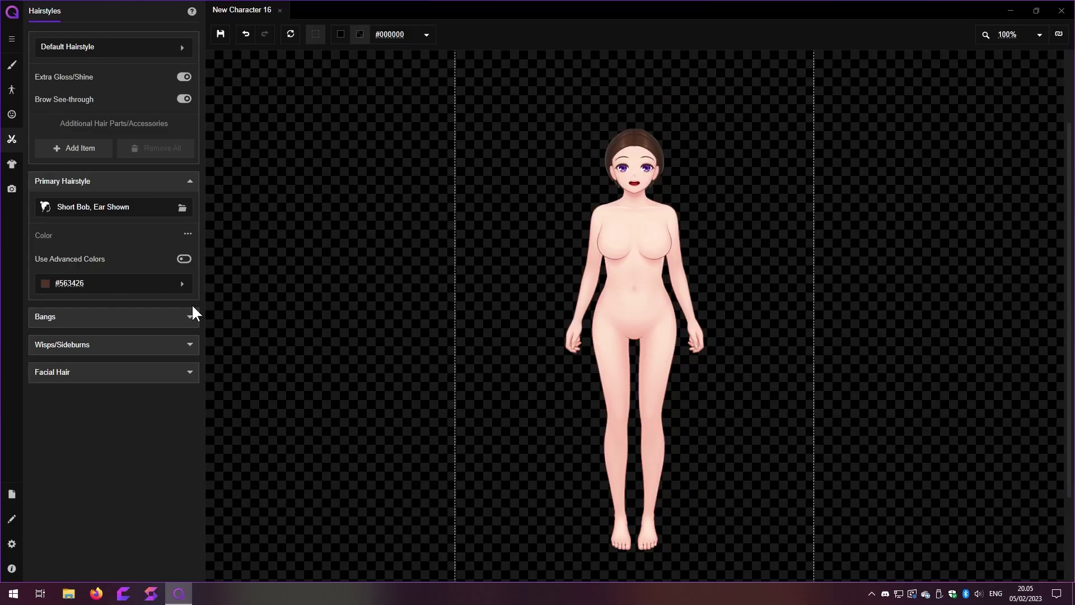
- Replace the empty bangs with the right-hand Side-parted Wispy Bangs from the bangs library
click(156, 315)
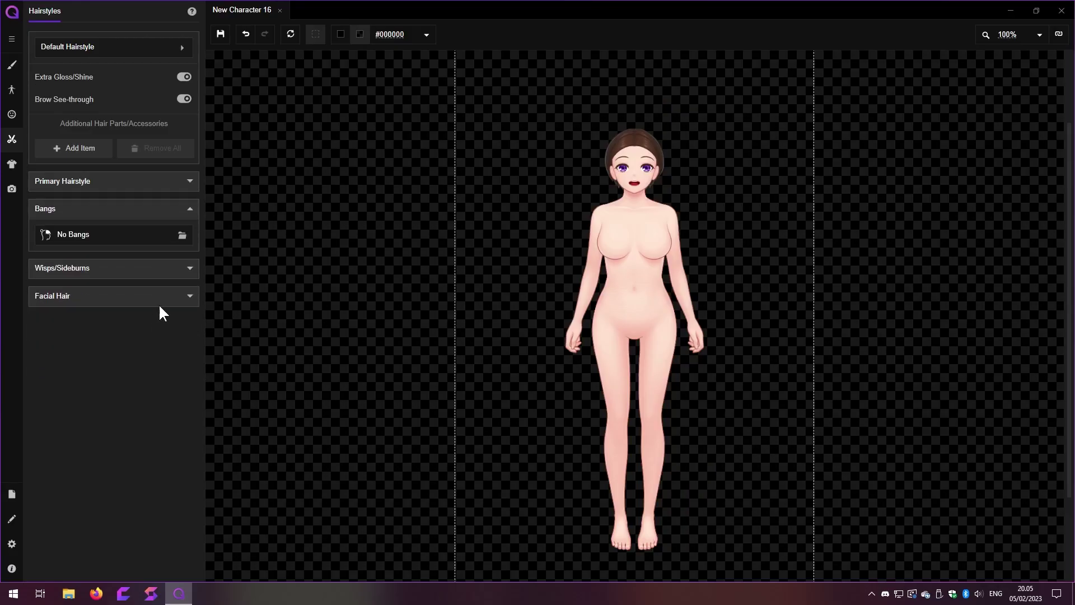
click(183, 235)
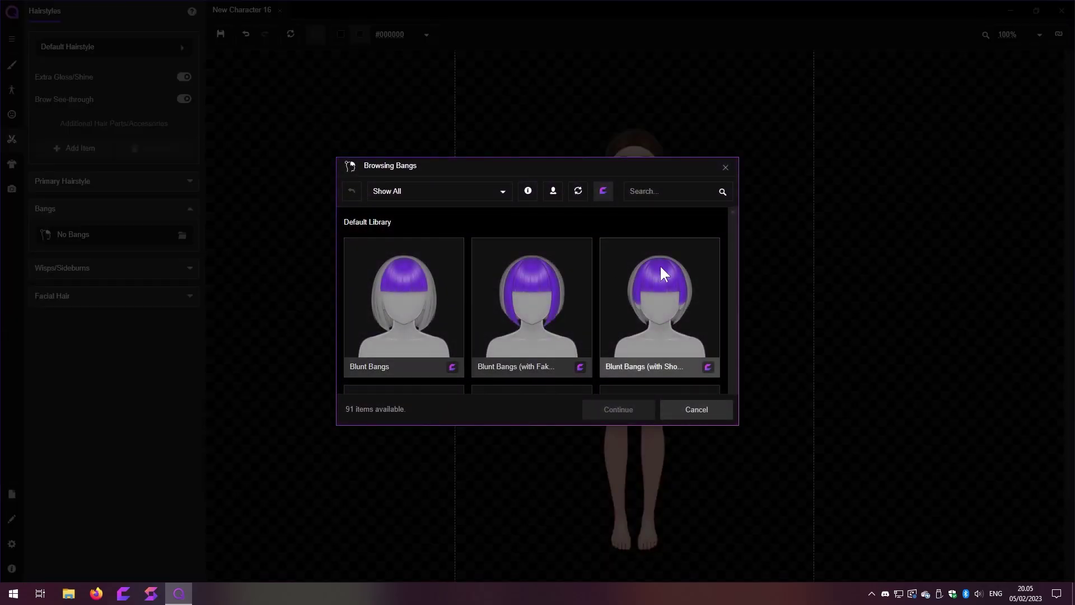
click(603, 191)
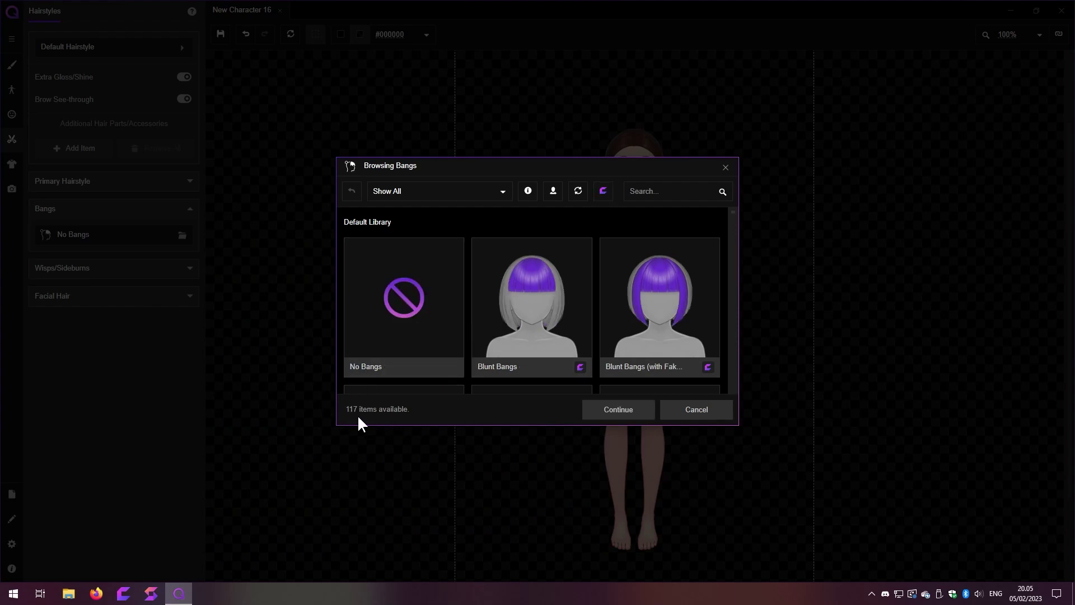
click(603, 191)
drag(731, 213, 724, 341)
click(643, 311)
click(617, 407)
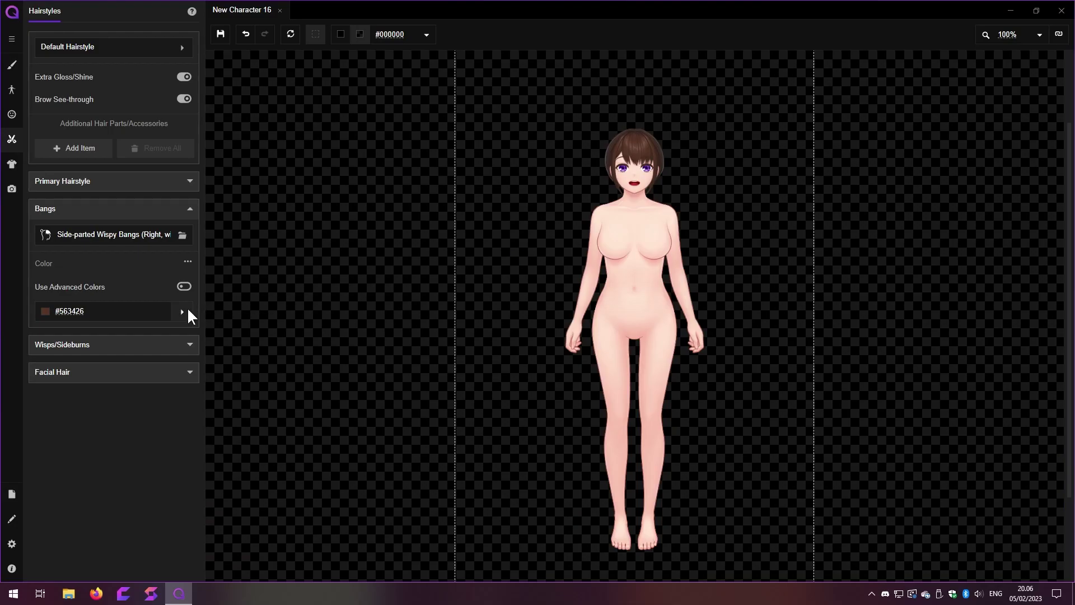
- Set the bangs color to #B2755B and the primary hairstyle color to #D65A27
click(185, 312)
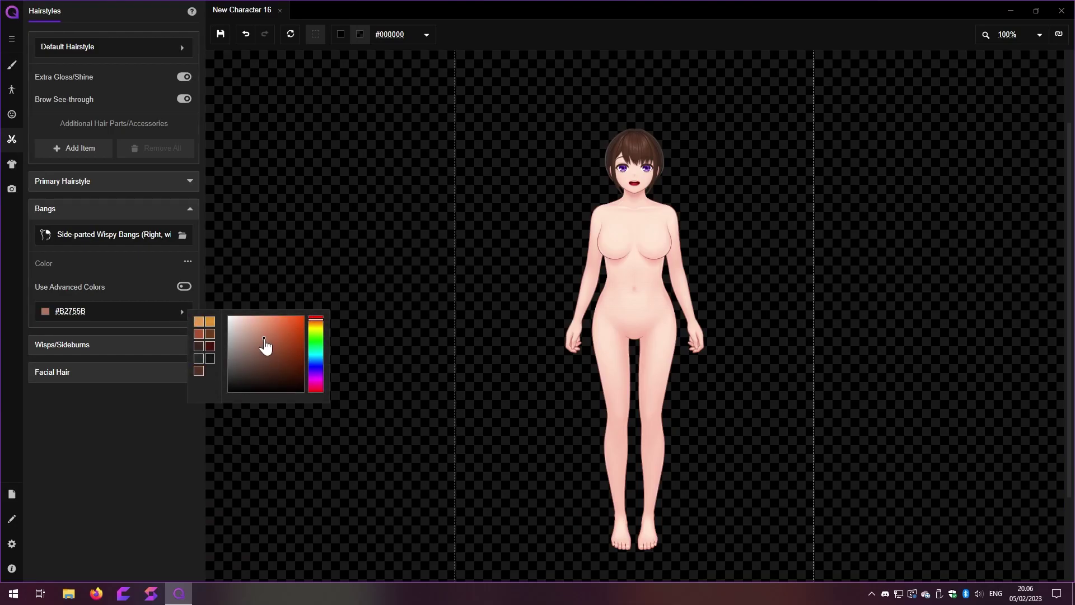
click(164, 183)
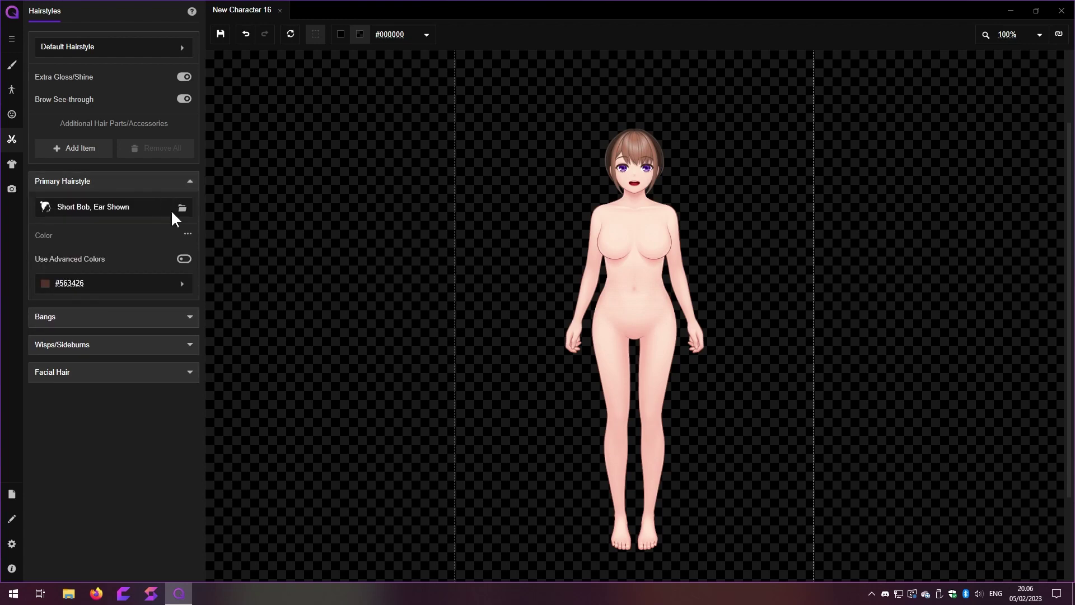
click(182, 283)
click(287, 304)
click(297, 238)
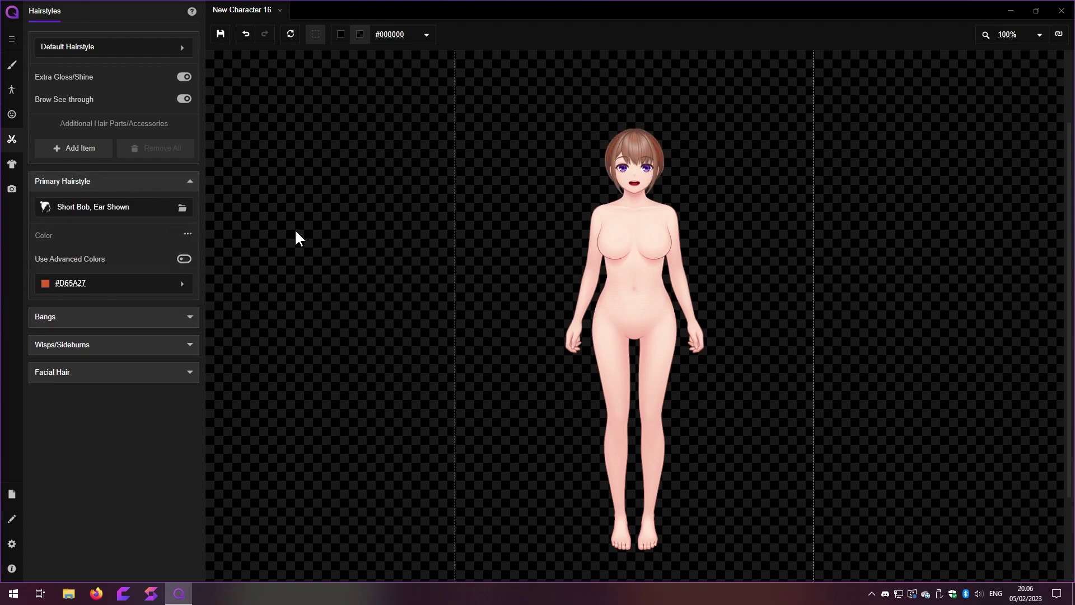
- Apply the bangs color to the entire current hairstyle
click(130, 317)
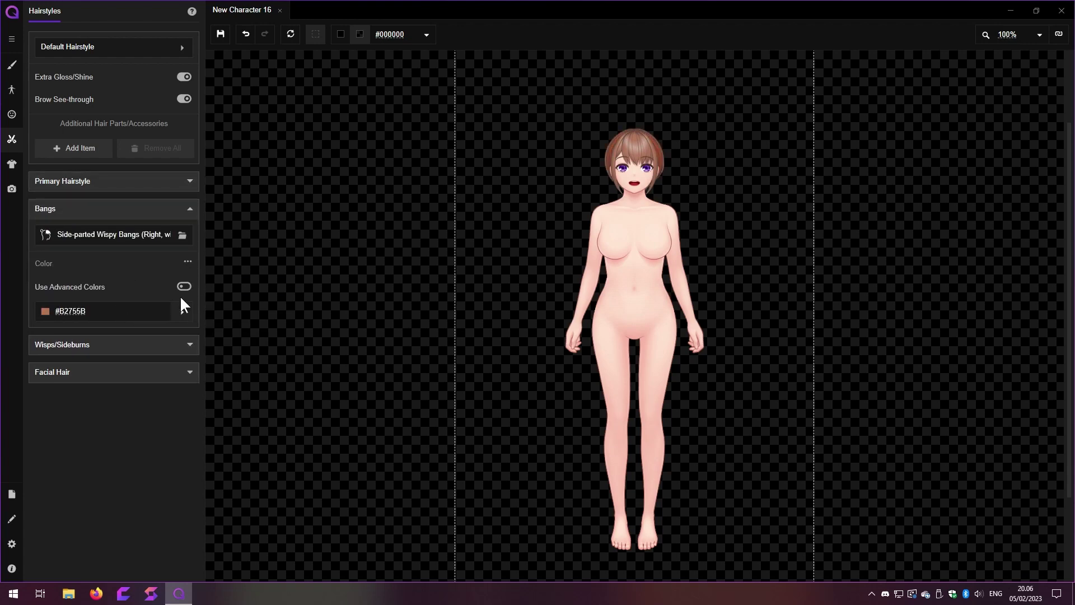
click(188, 261)
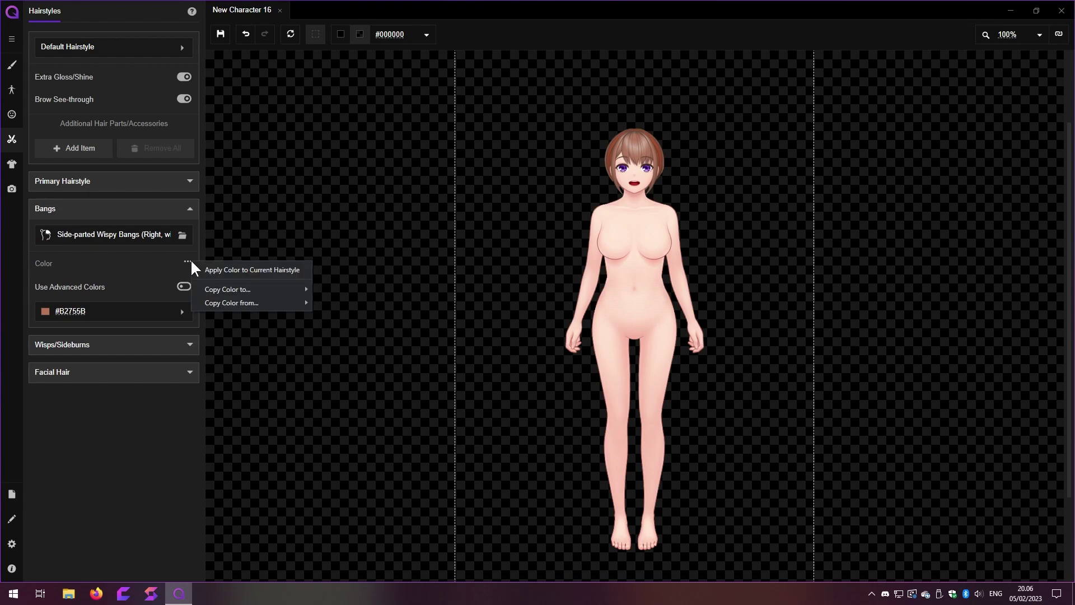
click(265, 271)
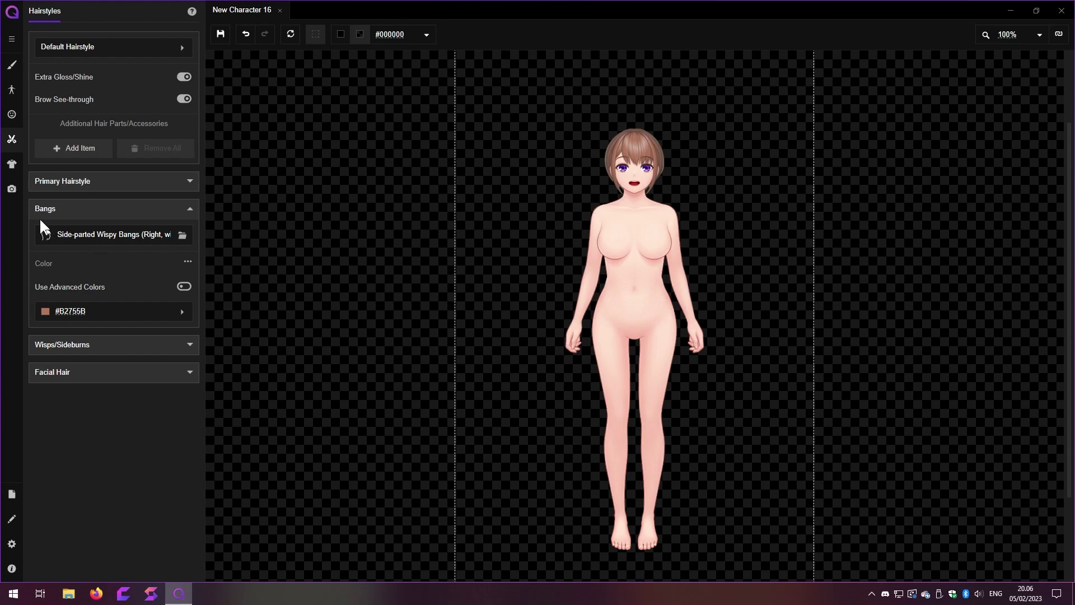
- Search the clothing tops for "t-shirt" and add the cropped, high-necked Tight T-Shirt with mid-length sleeves
click(11, 168)
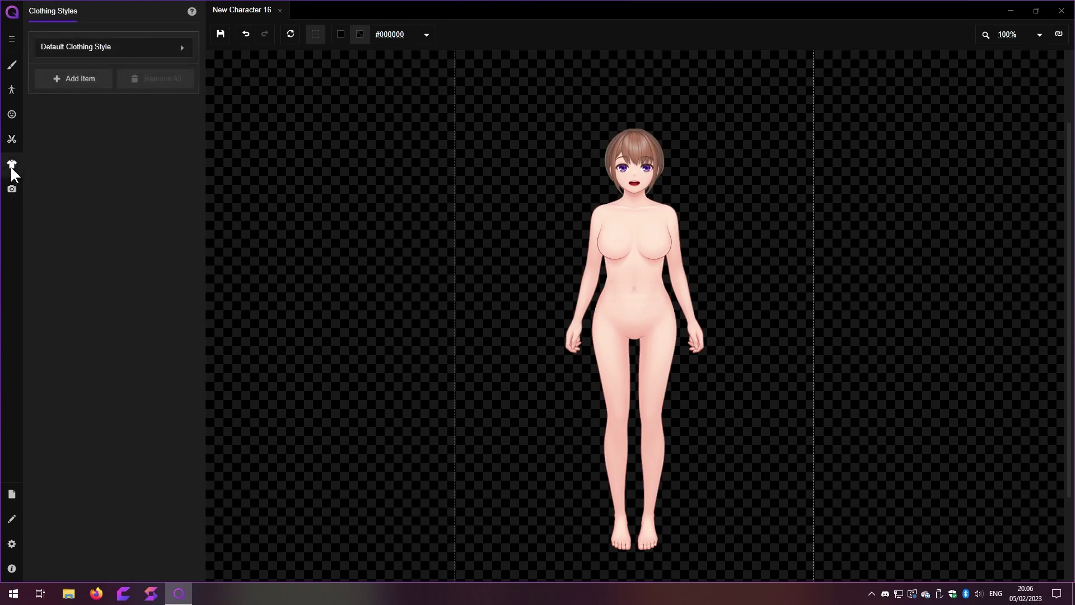
click(83, 78)
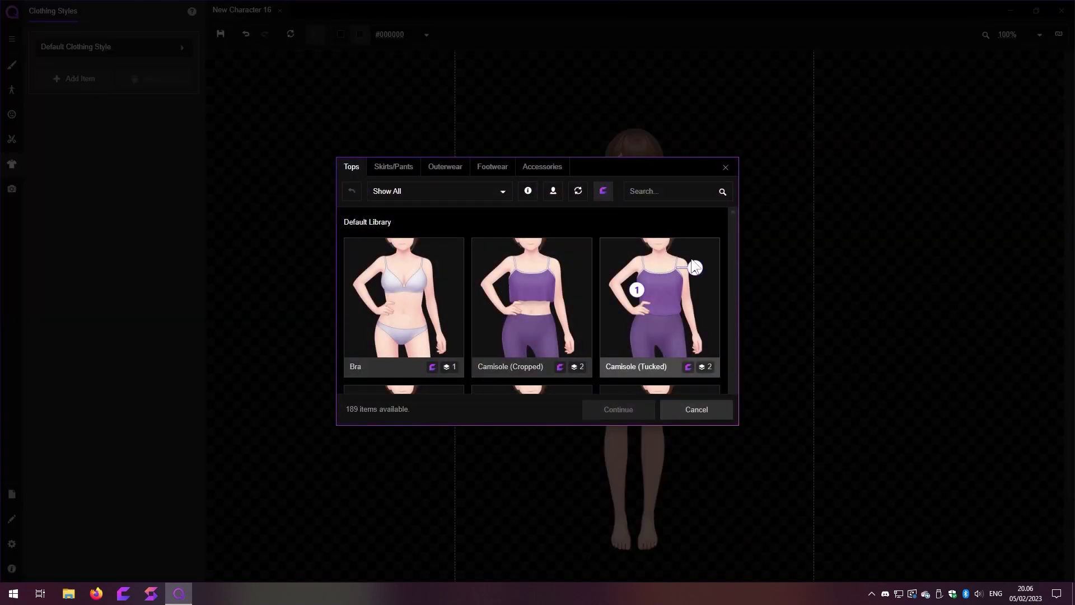
click(604, 193)
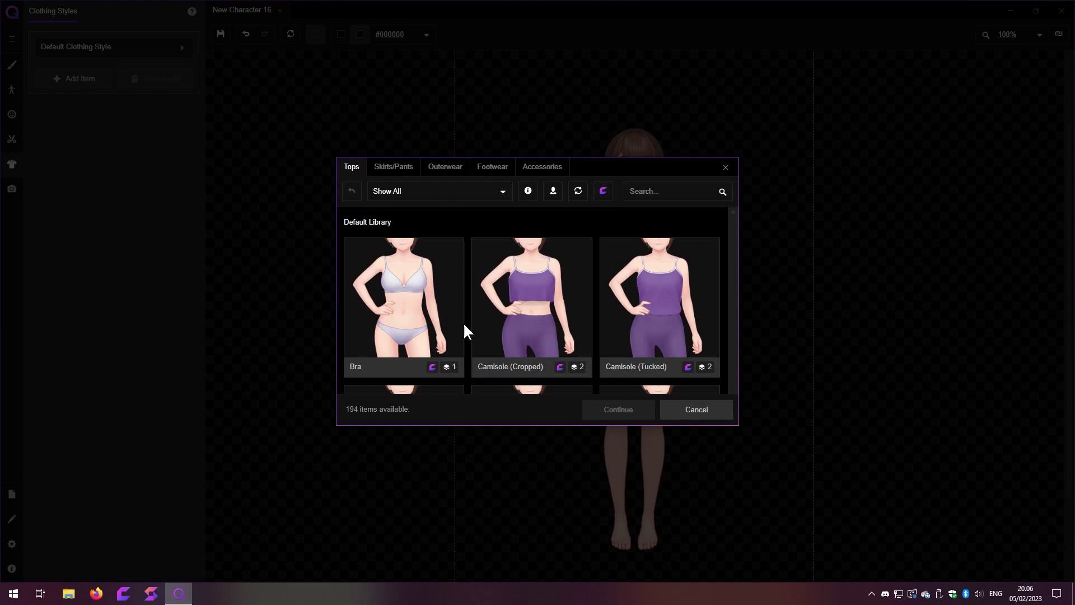
click(603, 192)
click(650, 191)
text(t-shirt)
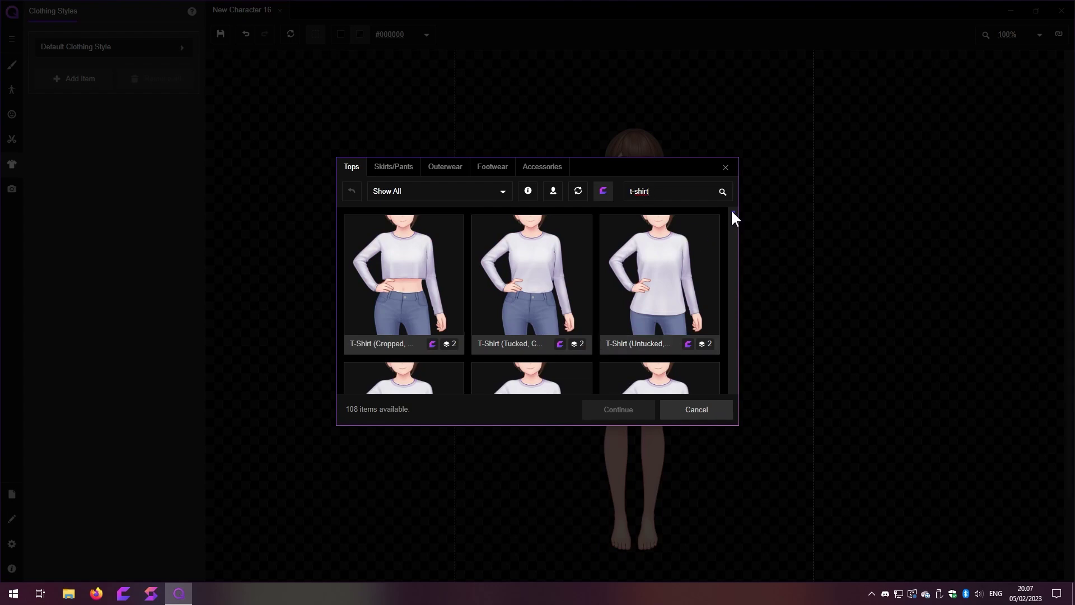
scroll(733, 249, down, 2)
scroll(733, 263, down, 1)
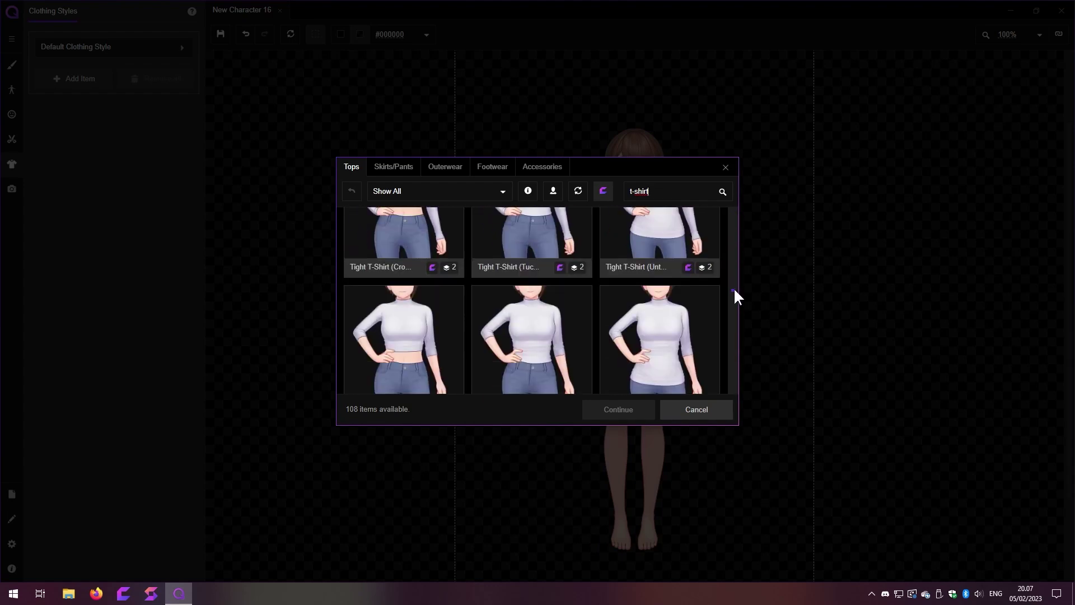
click(461, 358)
click(599, 409)
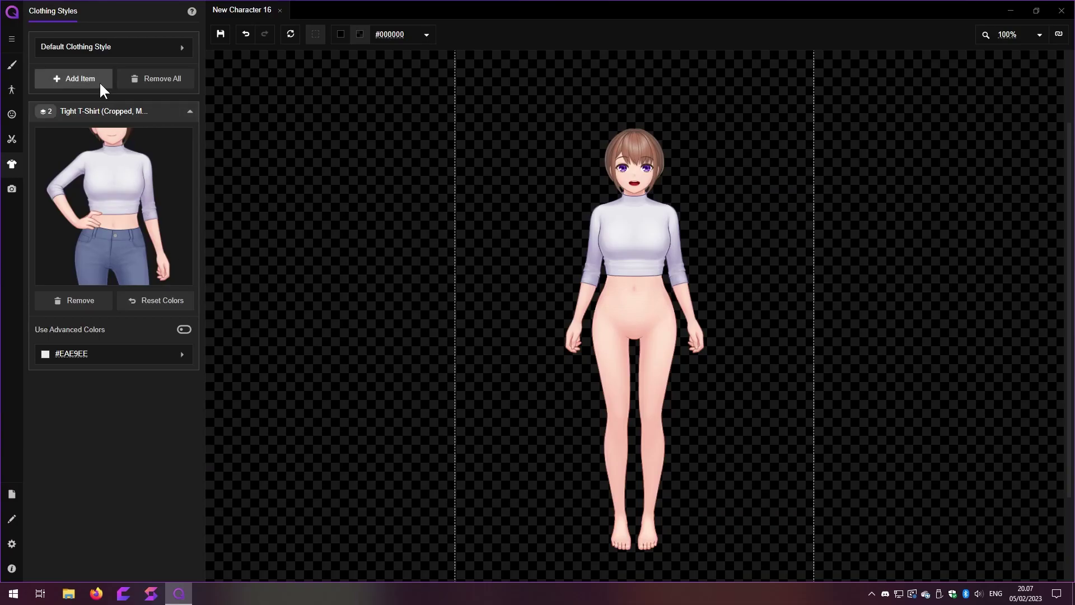
- Search the skirts and pants for "denim" and add the cropped, high-waisted Denim Pants to the outfit
click(99, 84)
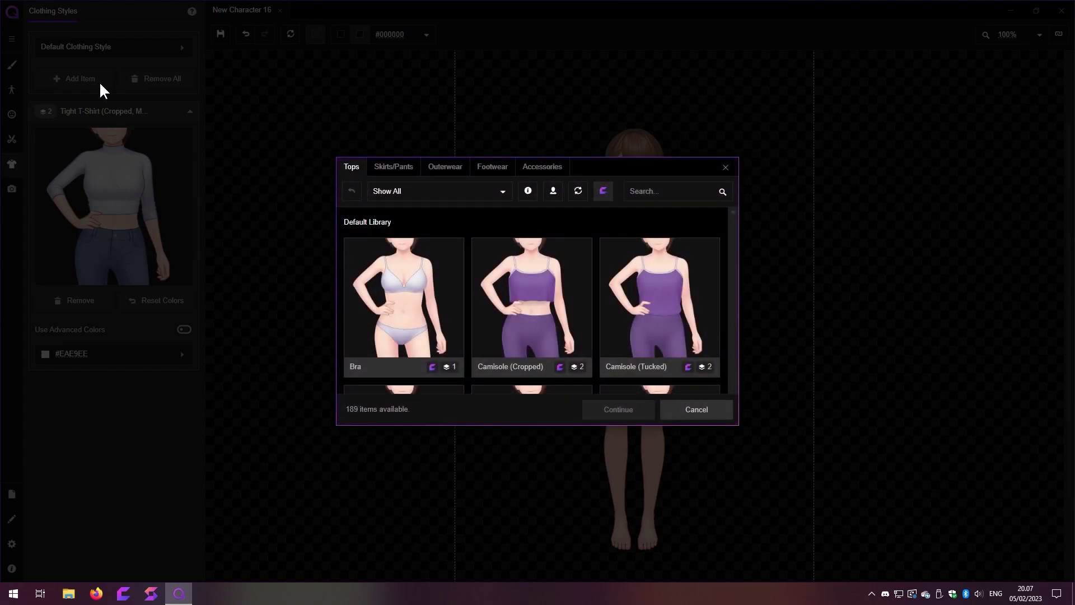
click(393, 167)
text(denim)
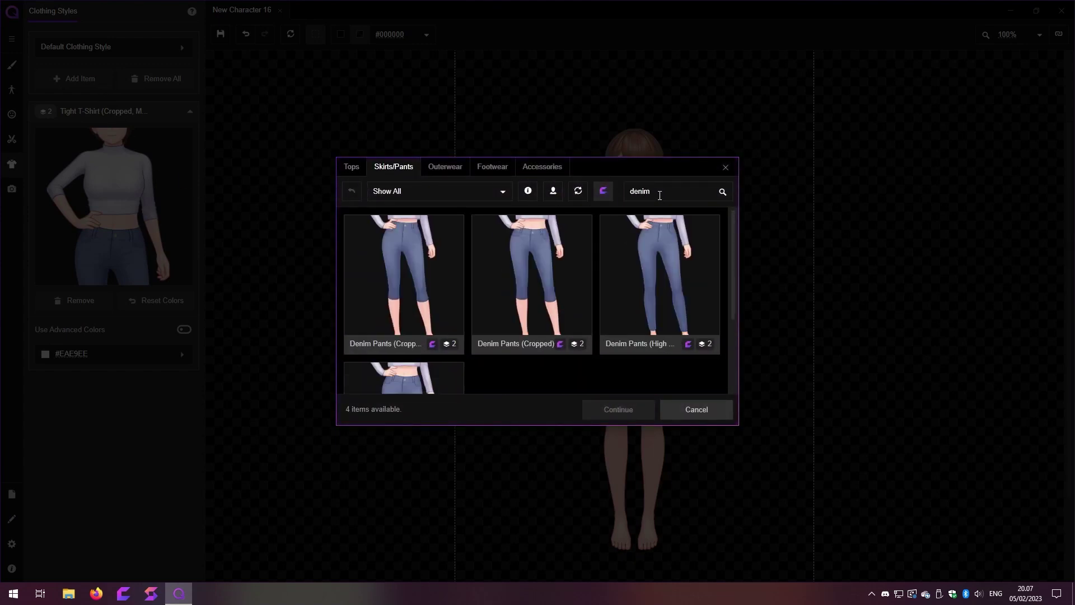
click(413, 303)
click(616, 409)
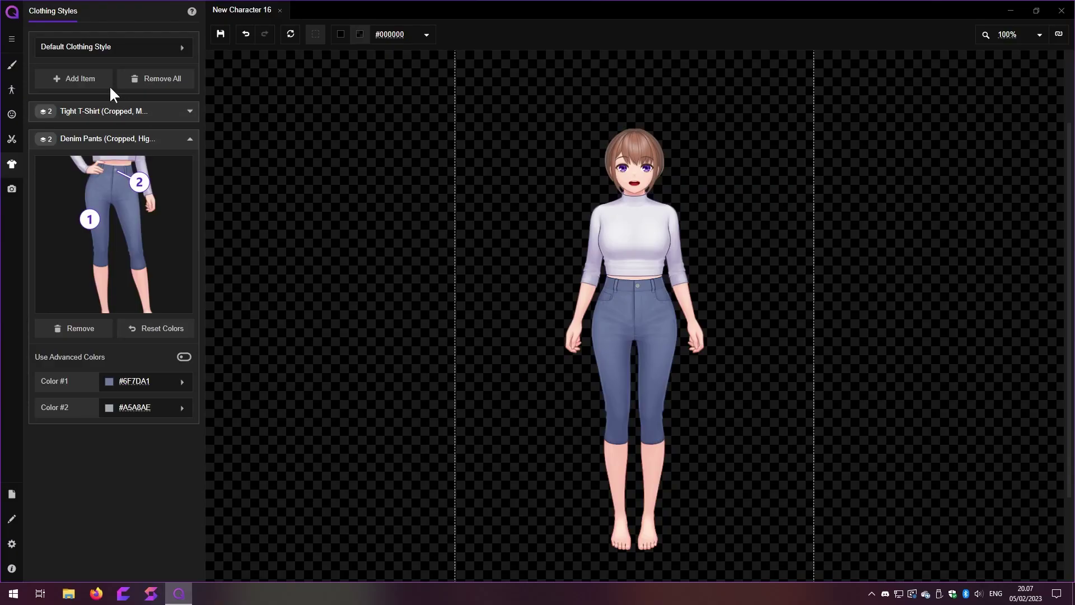
- Add the Classic Sneakers footwear and set their Color #1 to the dark gray #66676A
click(95, 79)
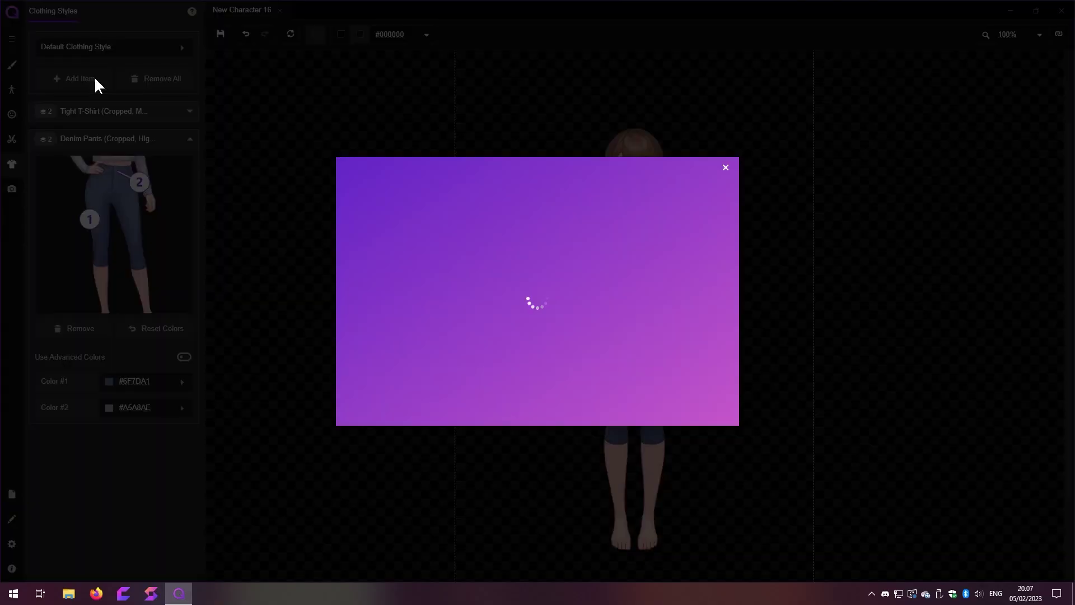
click(436, 166)
click(492, 167)
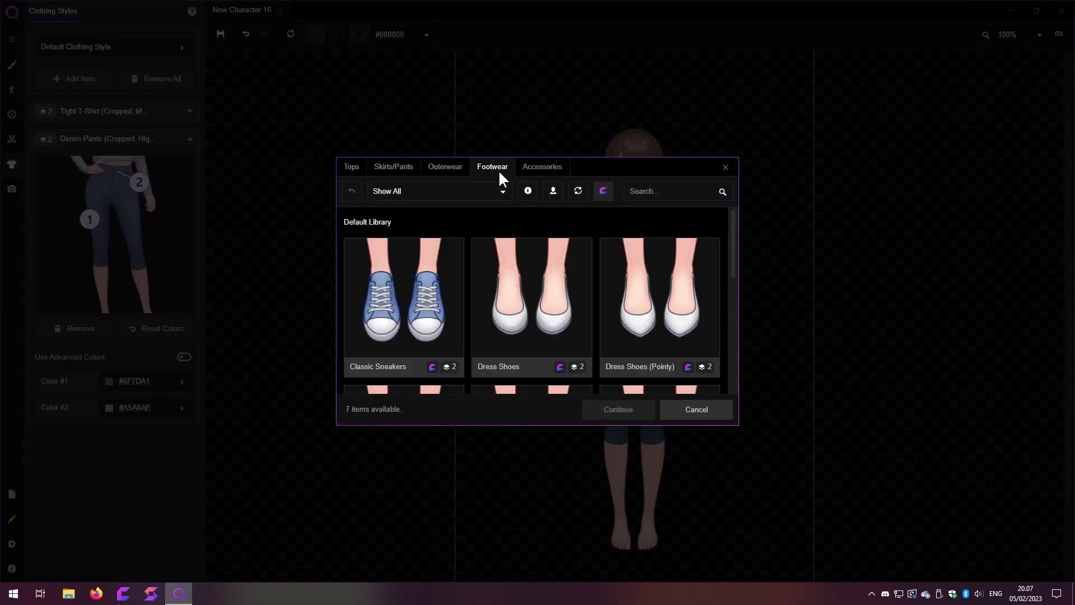
click(408, 265)
click(617, 411)
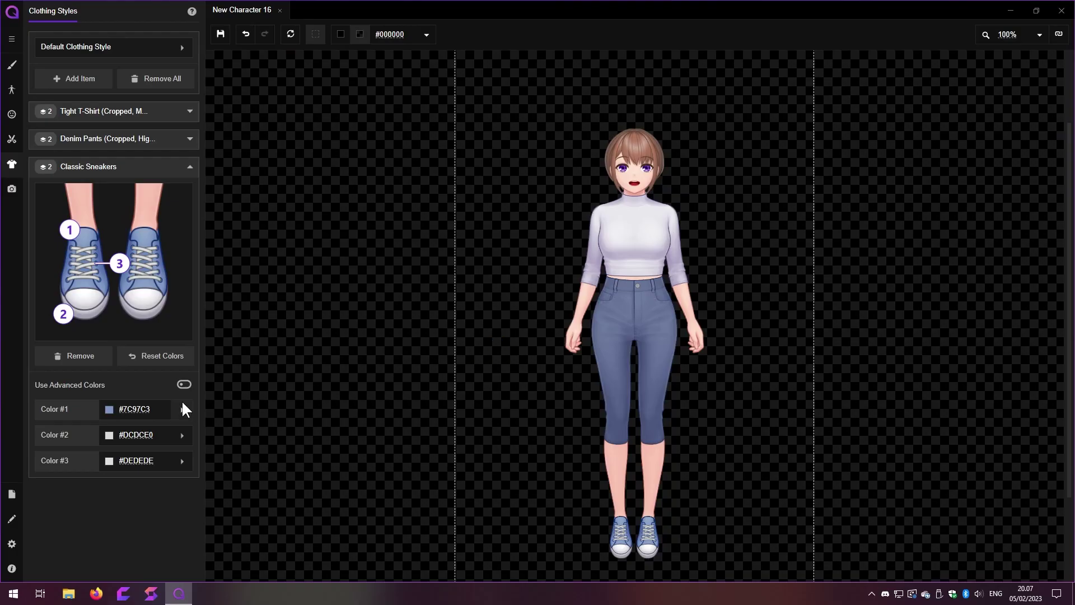
click(181, 409)
click(215, 459)
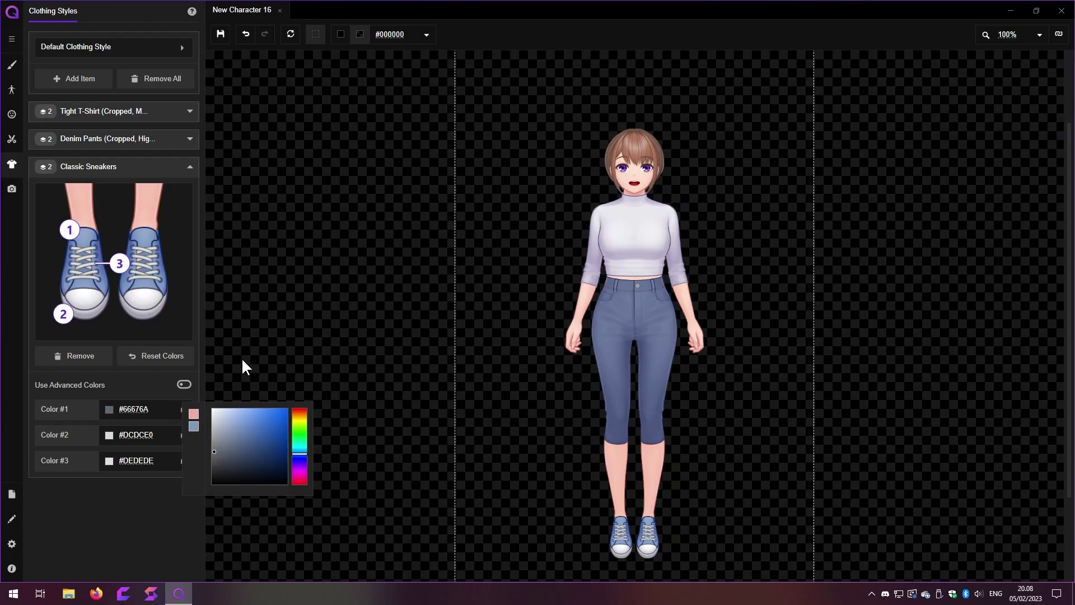
- Set Color #1 of the denim pants to the dark gray #3B3C3D
click(124, 141)
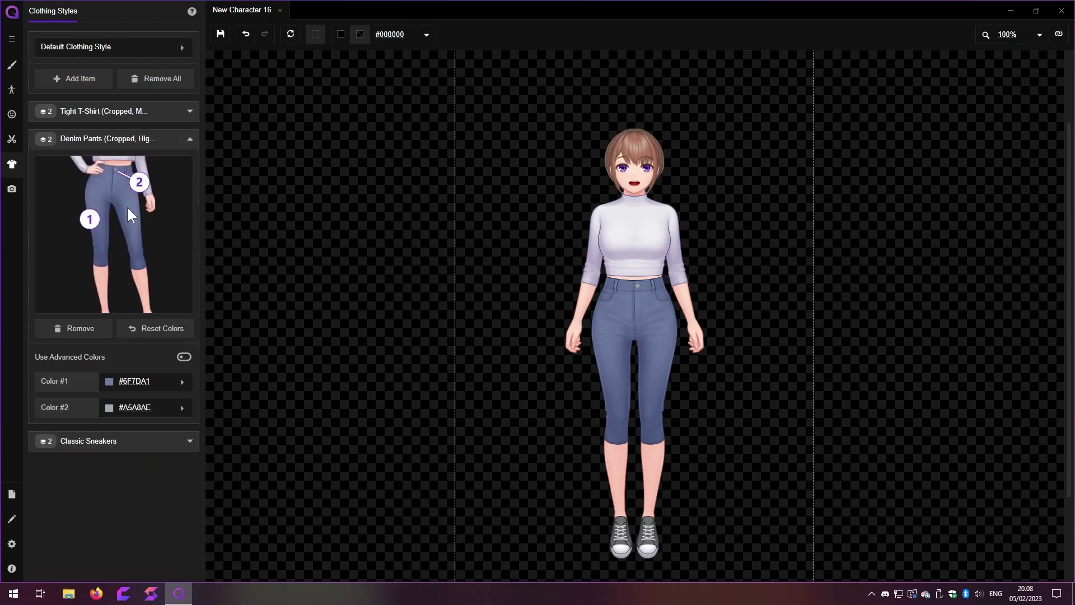
click(180, 382)
click(207, 441)
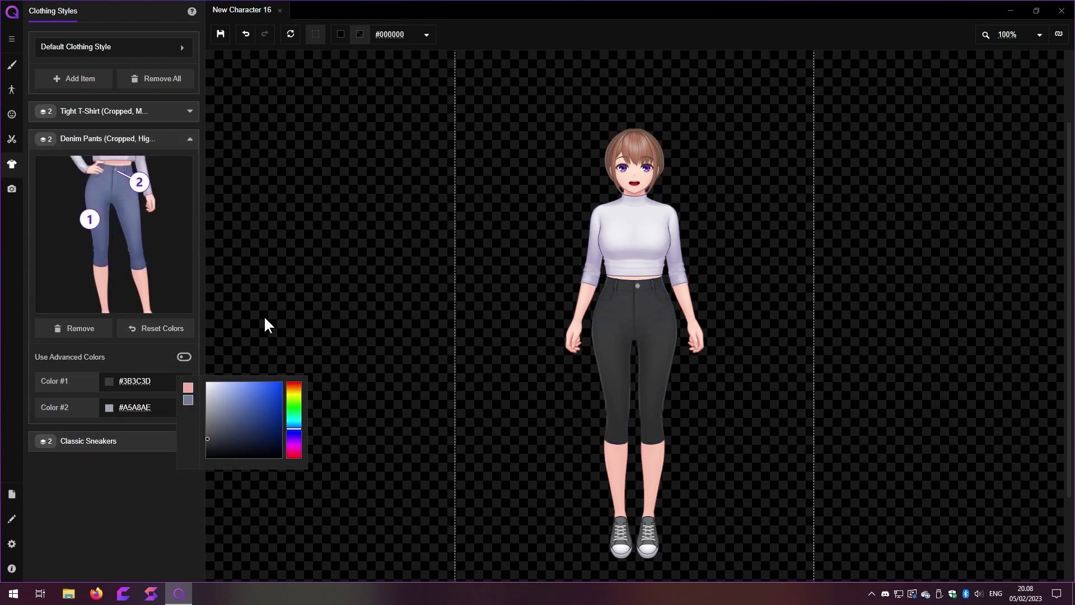
click(278, 298)
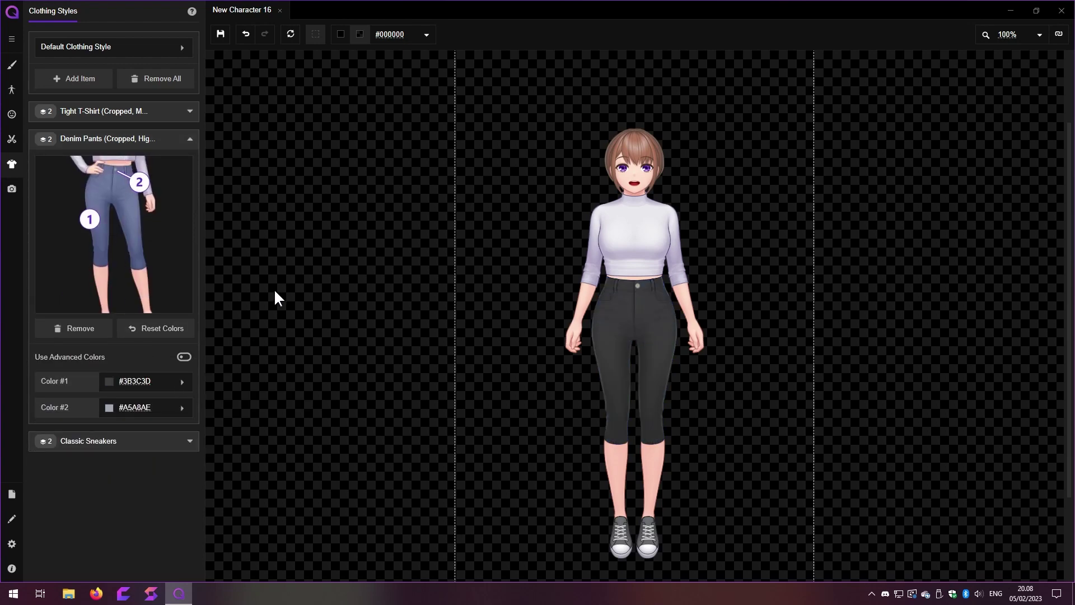
- Set the character's export format to Inochi Creator (.inx)
click(13, 192)
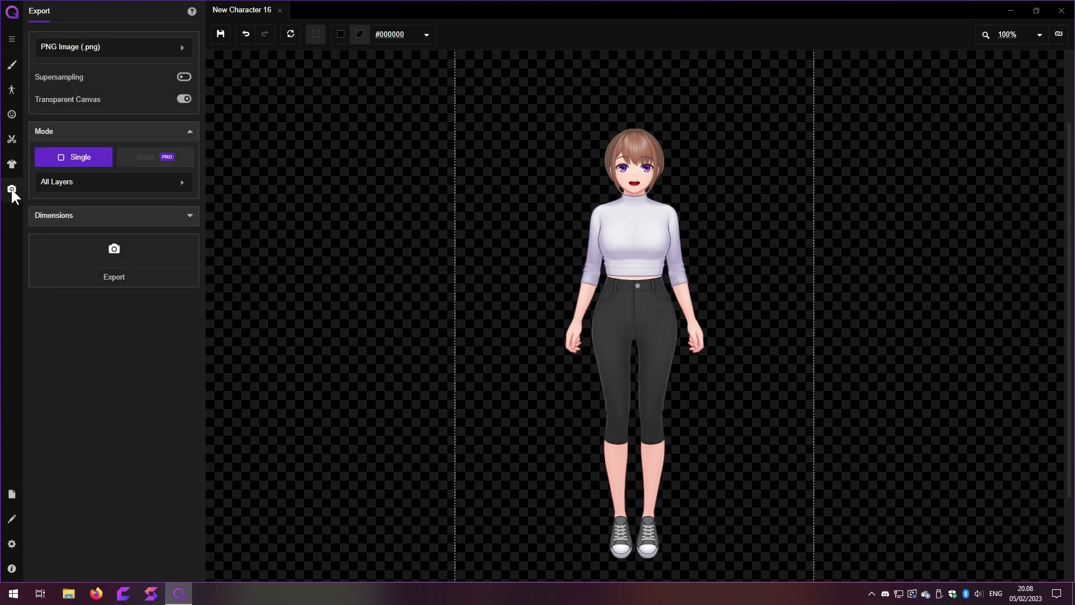
click(181, 47)
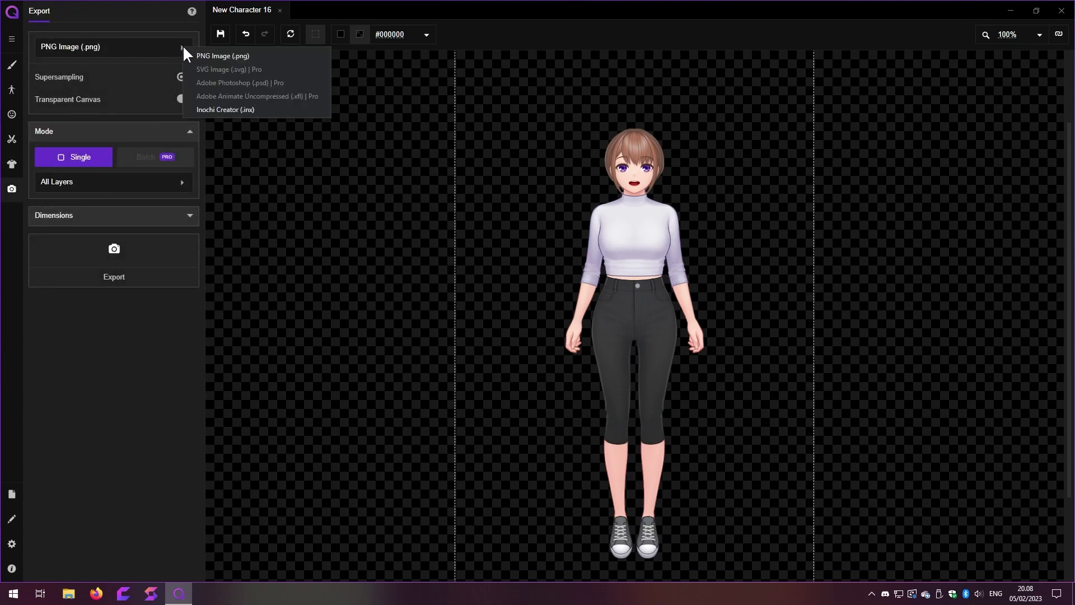
click(261, 111)
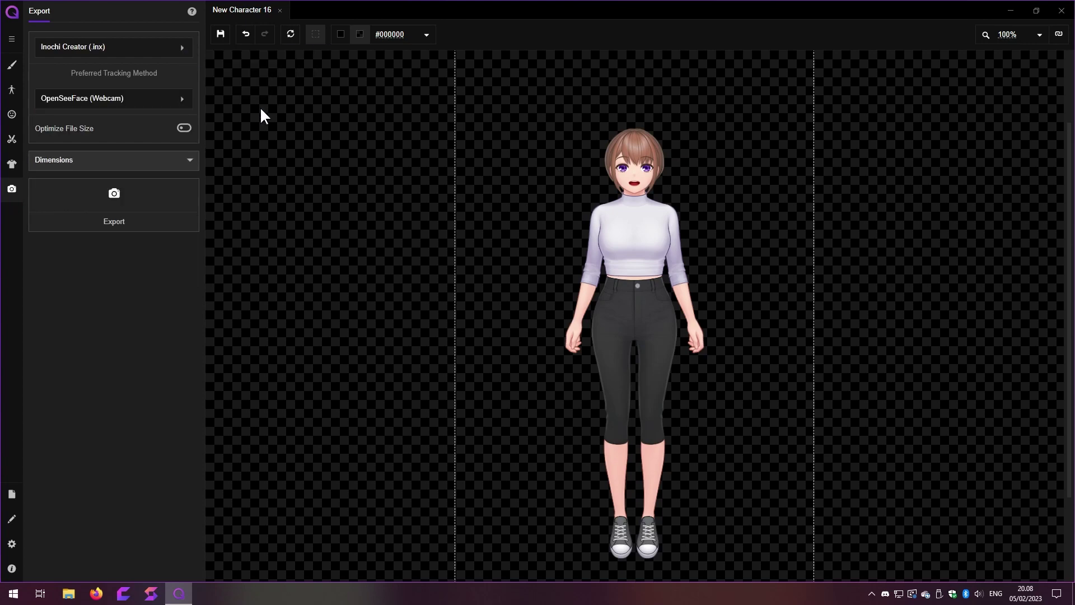
- Set the preferred tracking method to VTube Studio (Android/iOS App) and the export scale to 400%
click(183, 99)
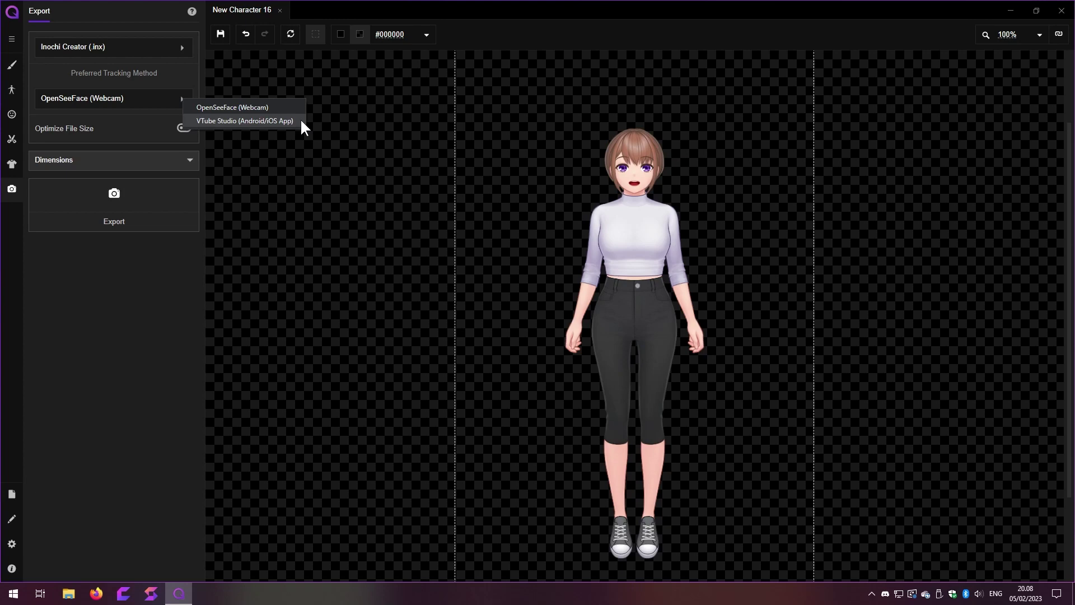
click(245, 121)
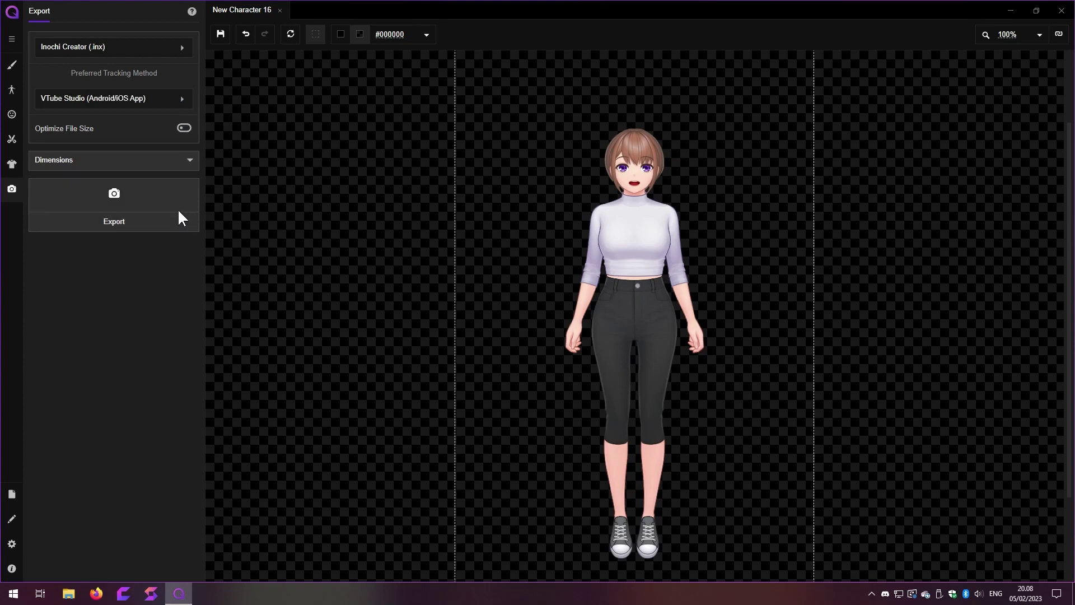
click(136, 168)
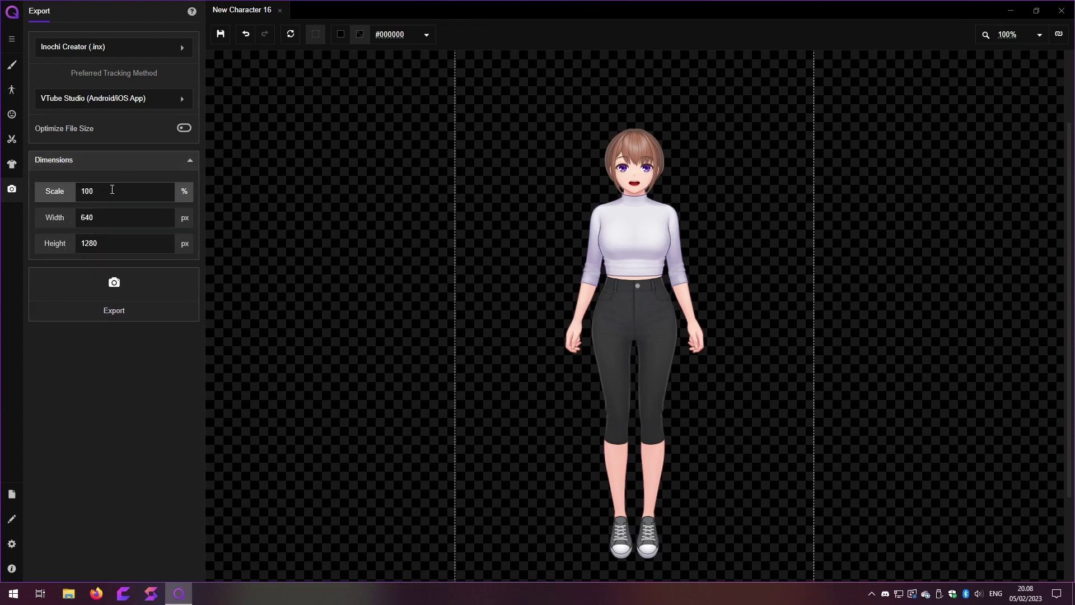
drag(85, 189, 83, 189)
text(4)
click(150, 223)
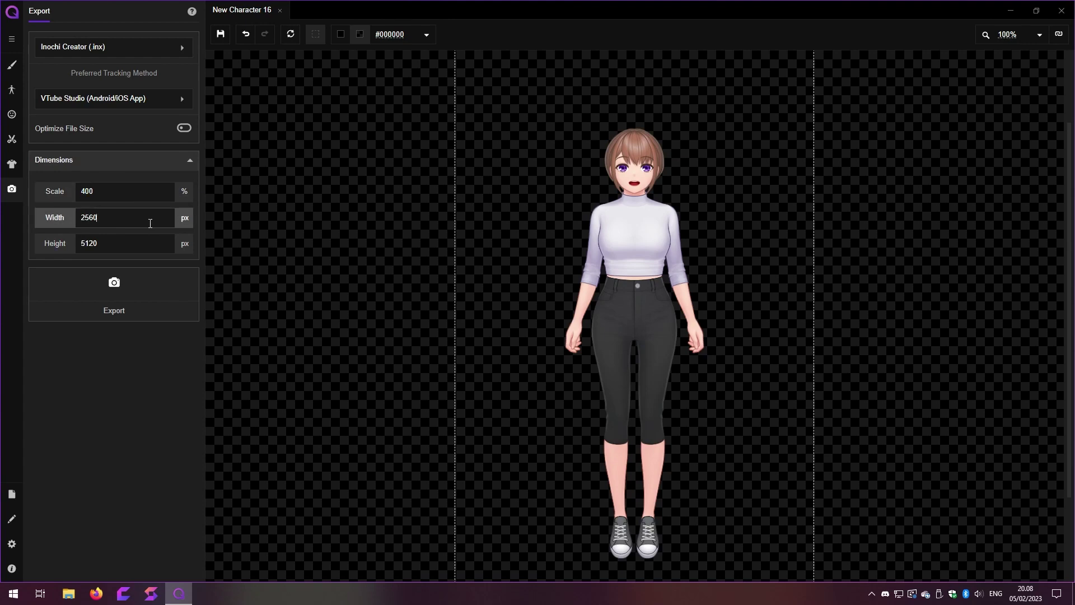
- Export the character to the Desktop as inochi2d-export.inx, replacing the existing file
click(145, 284)
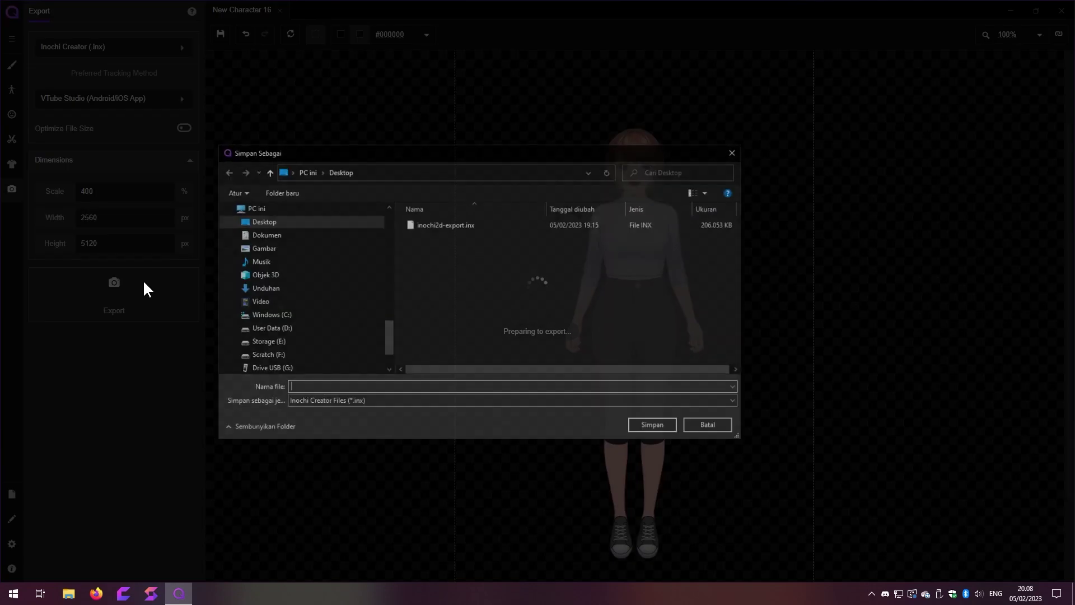
click(469, 224)
double_click(472, 224)
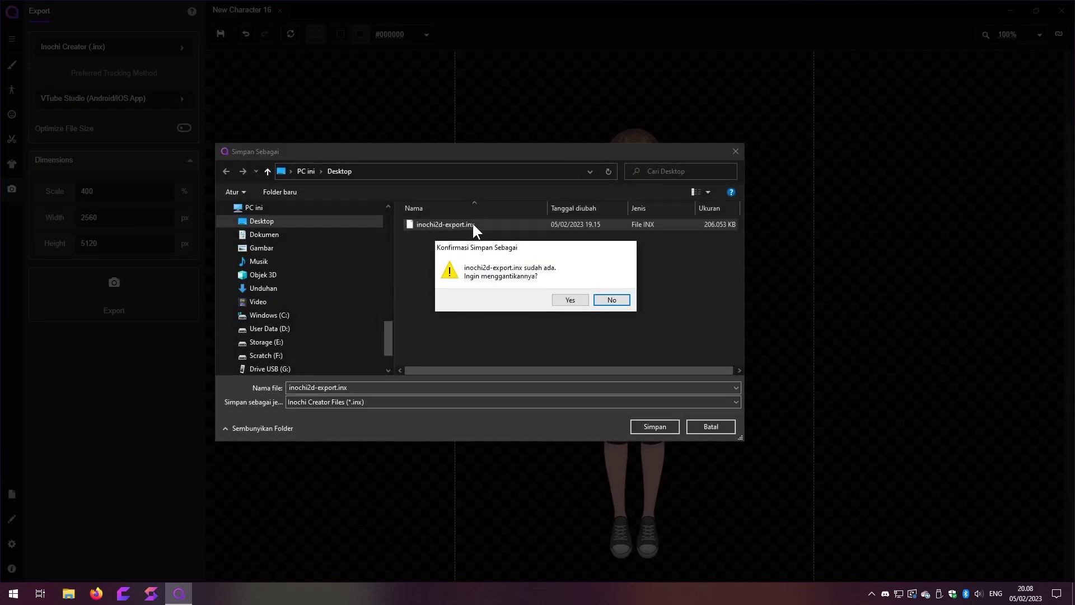
click(570, 300)
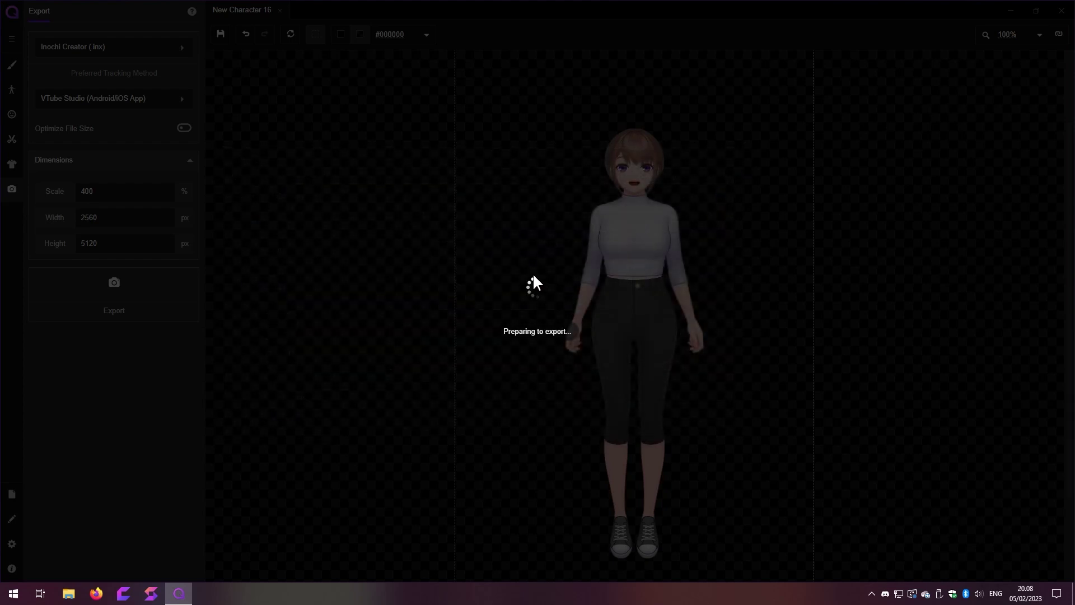
- Switch to the browser and review the Inochi Session Nightly Build release page, including its notes and download assets
key(ctrl+super+Left)
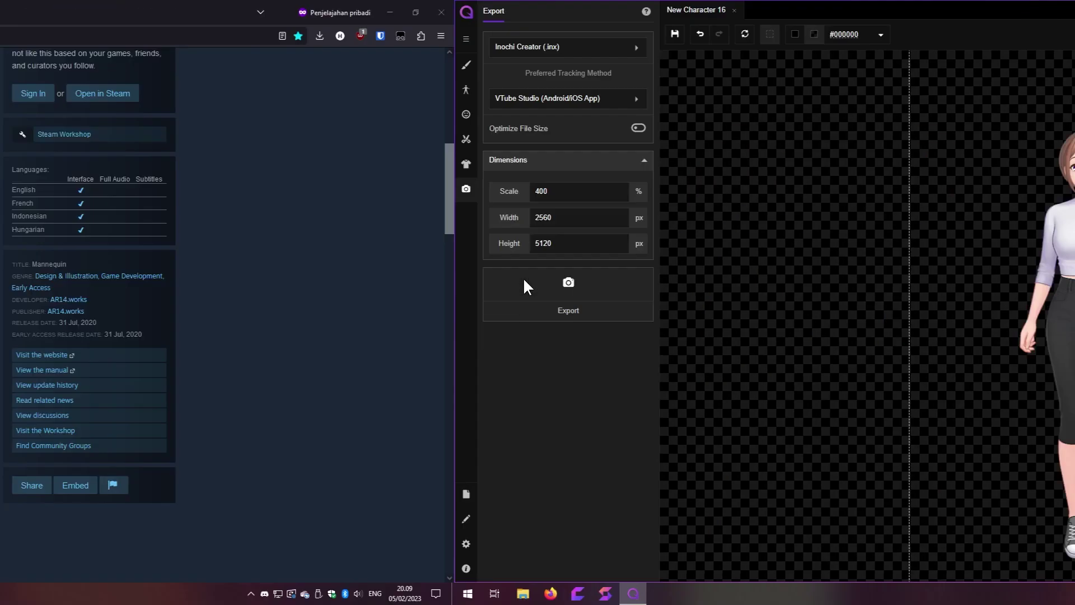
scroll(1037, 239, up, 9)
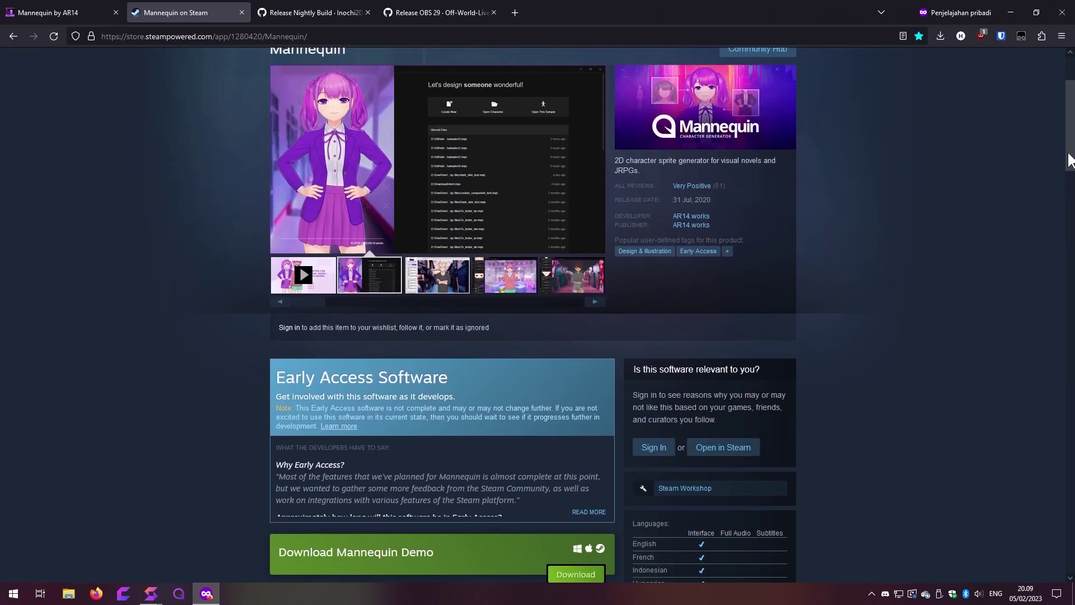
click(336, 13)
drag(1068, 234, 1049, 104)
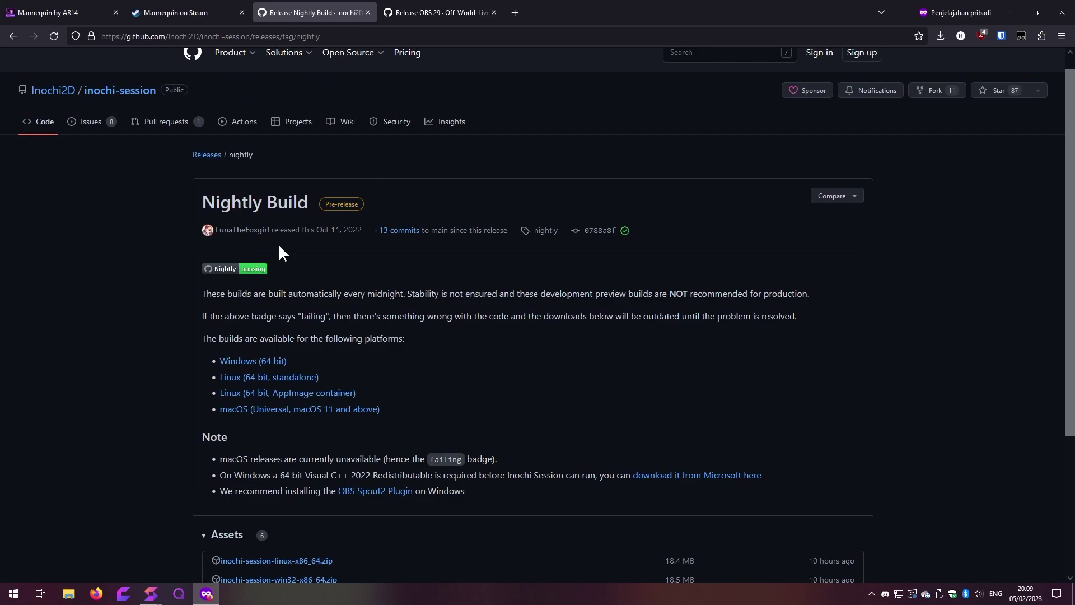
drag(1067, 195, 1063, 328)
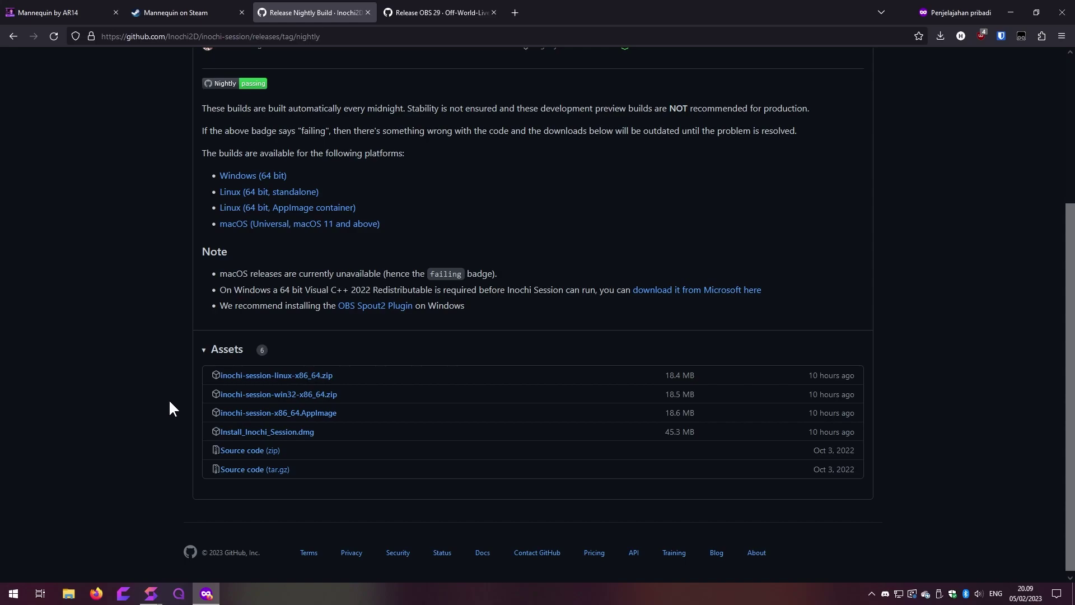
- Switch to Inochi Session and add a zone named "Default" to the Virtual Space configuration
mouse_move(151, 592)
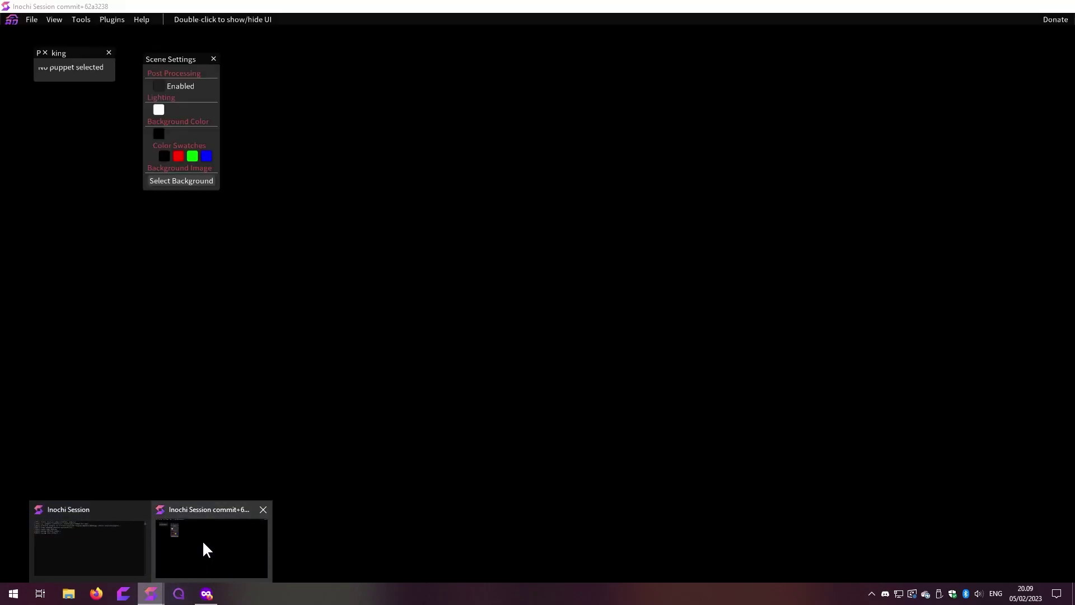
click(204, 541)
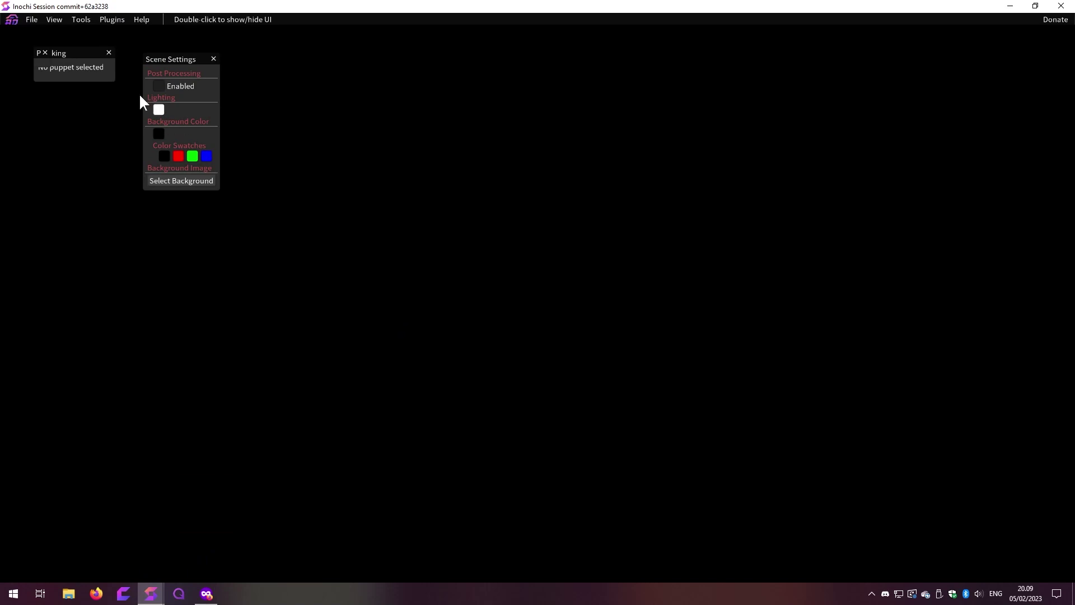
click(55, 20)
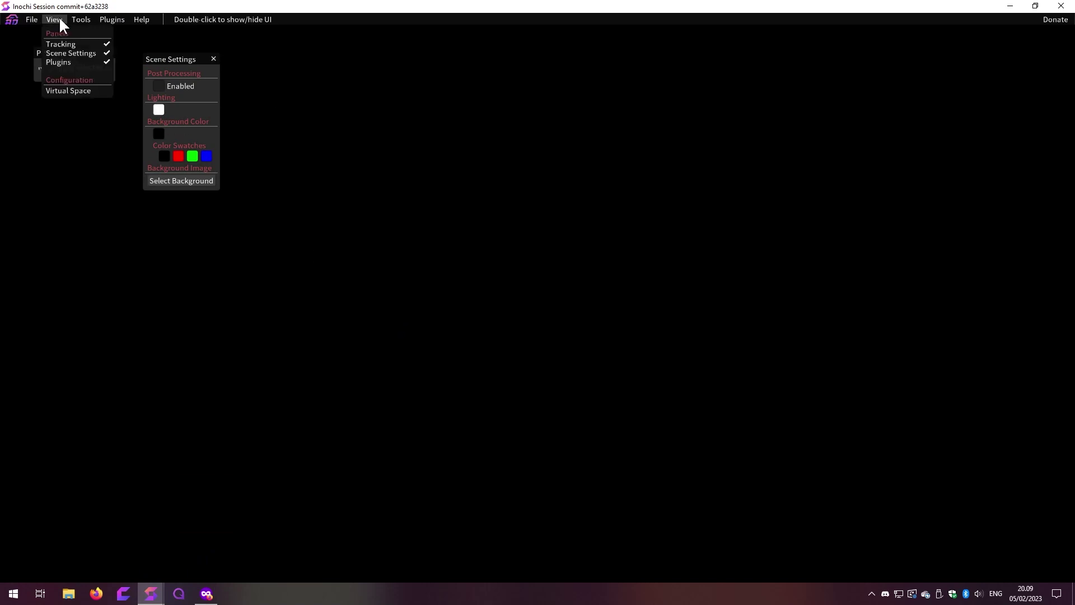
click(98, 91)
drag(216, 58, 581, 195)
click(472, 216)
text(Default)
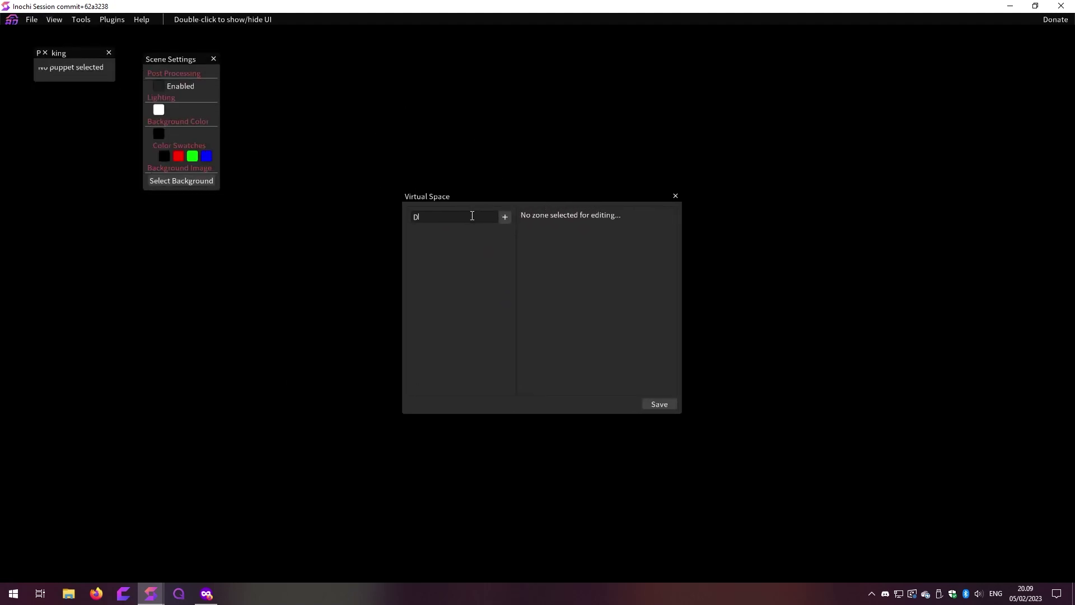
click(504, 218)
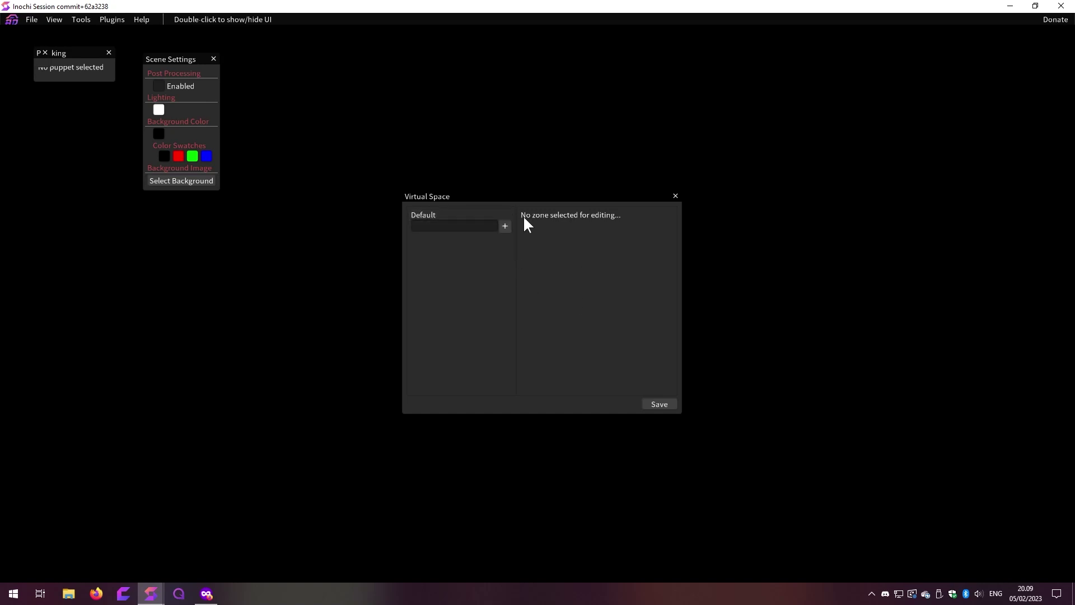
- Add a VTubeStudio tracking source to the Default zone, enter the phone's IP address and save the virtual space
click(502, 215)
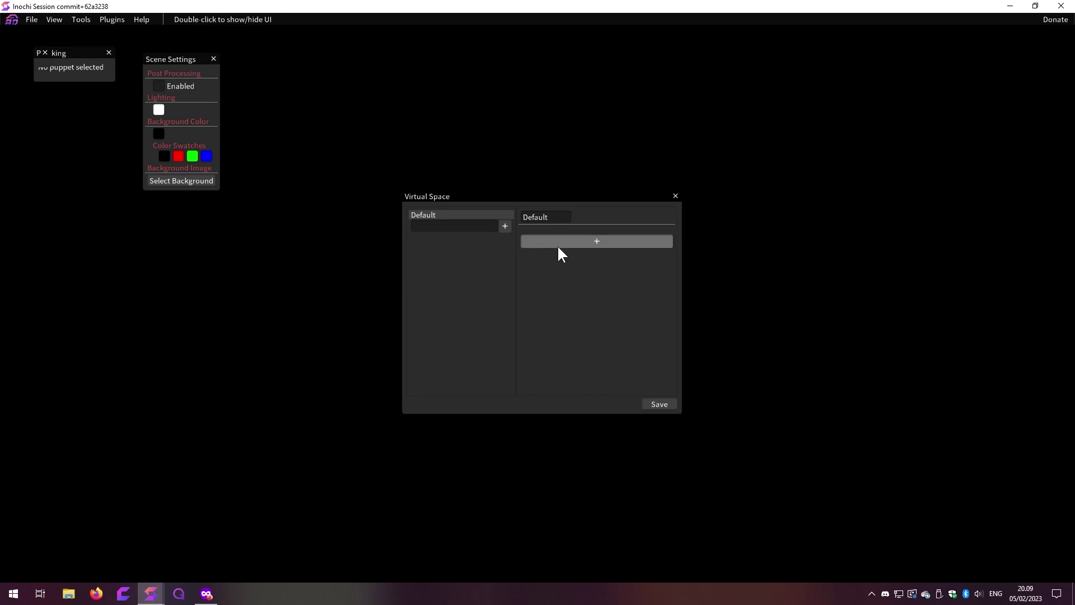
click(592, 242)
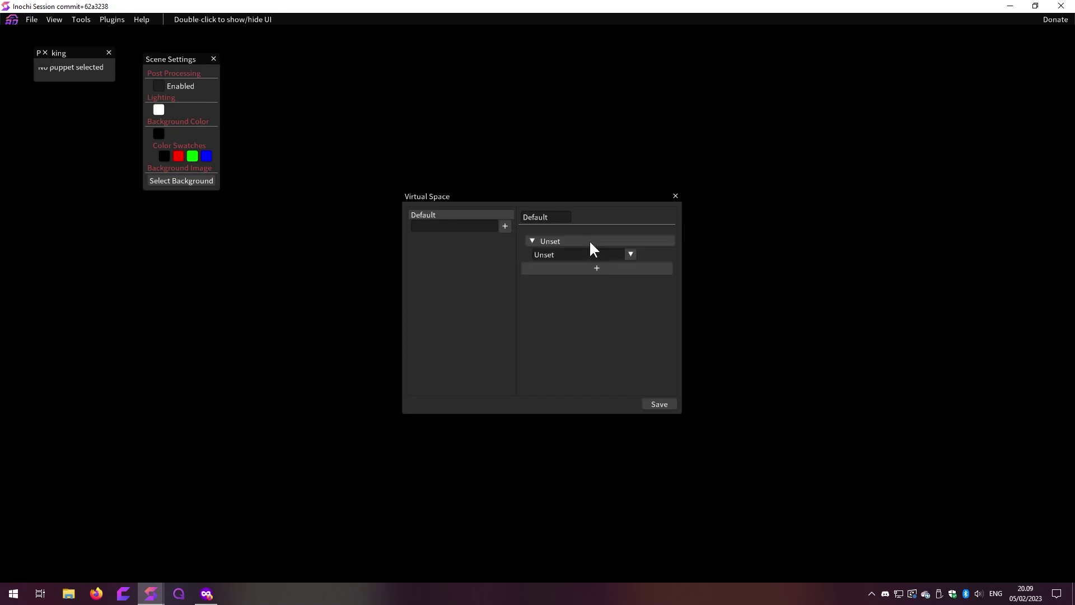
click(630, 254)
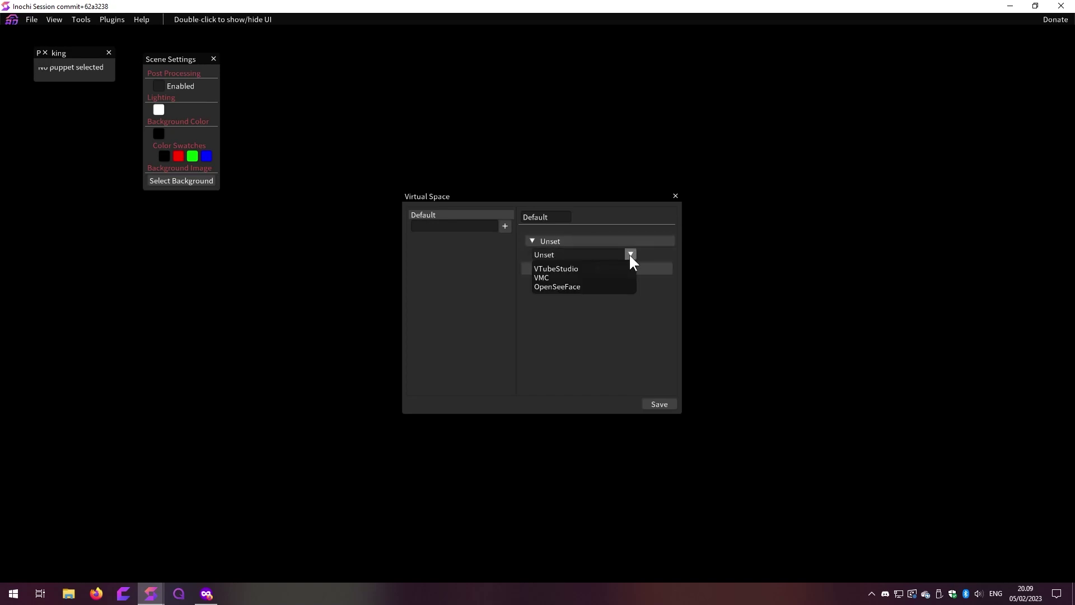
click(588, 271)
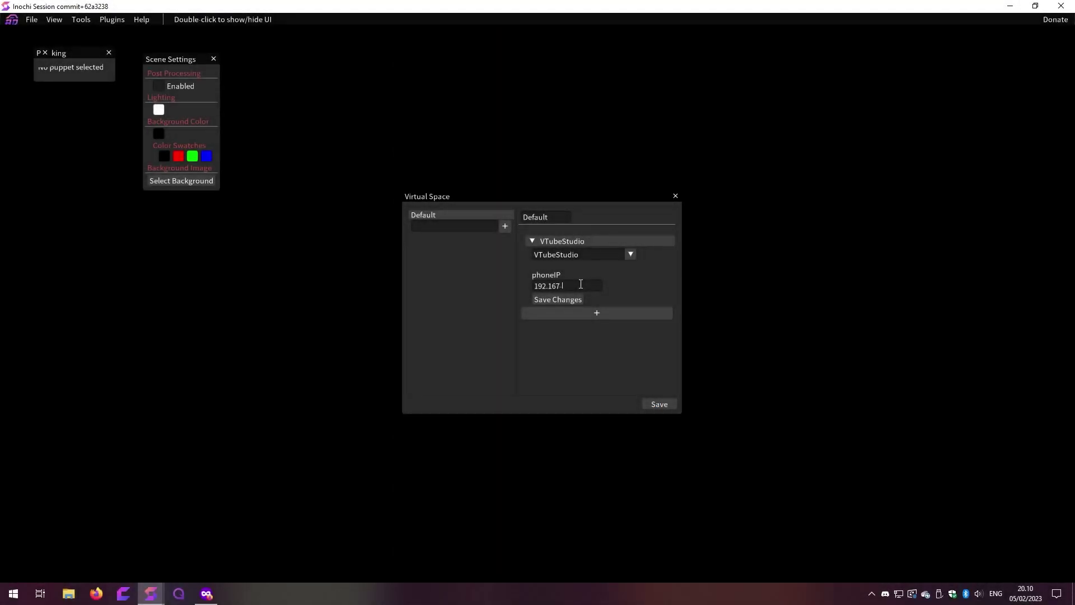
text(.3)
click(664, 403)
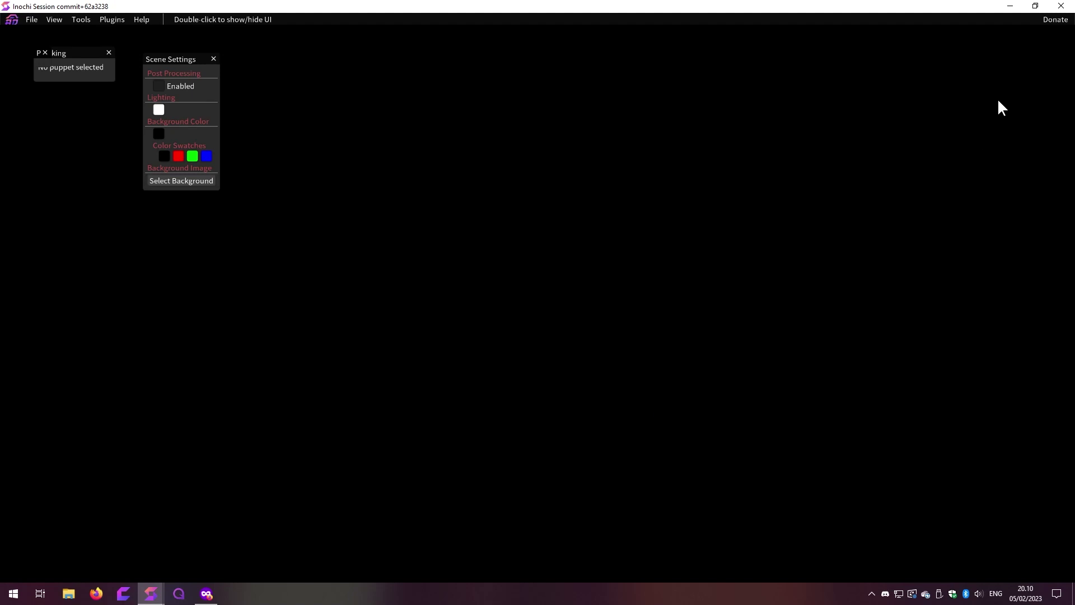
- Load inochi2d-export.inx from the desktop into a restored Inochi Session window, then maximize the window
click(1035, 6)
click(1008, 11)
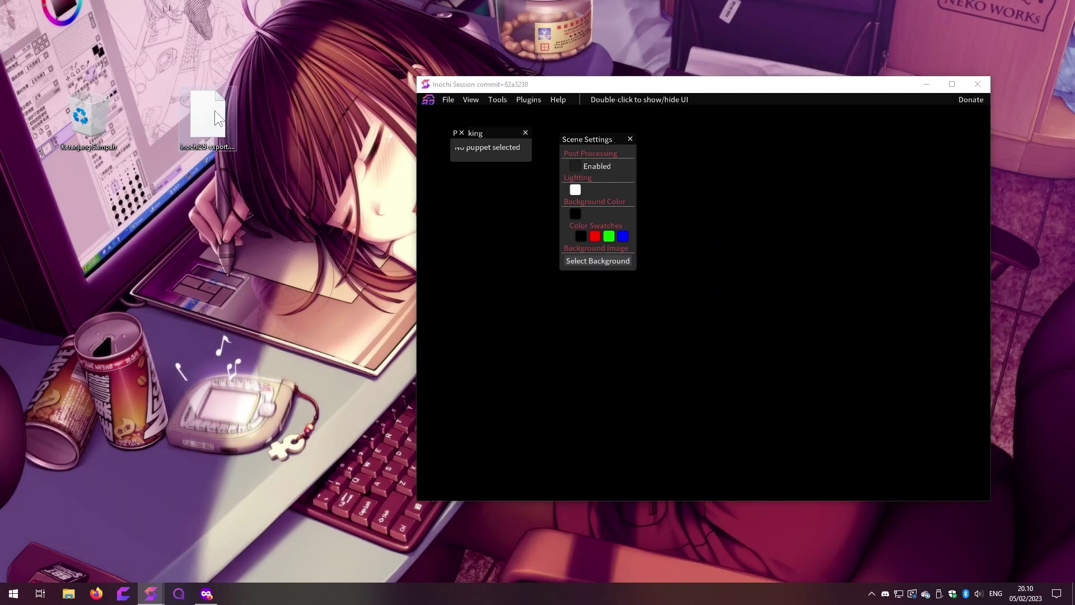
drag(214, 110, 466, 263)
drag(766, 273, 769, 271)
double_click(747, 83)
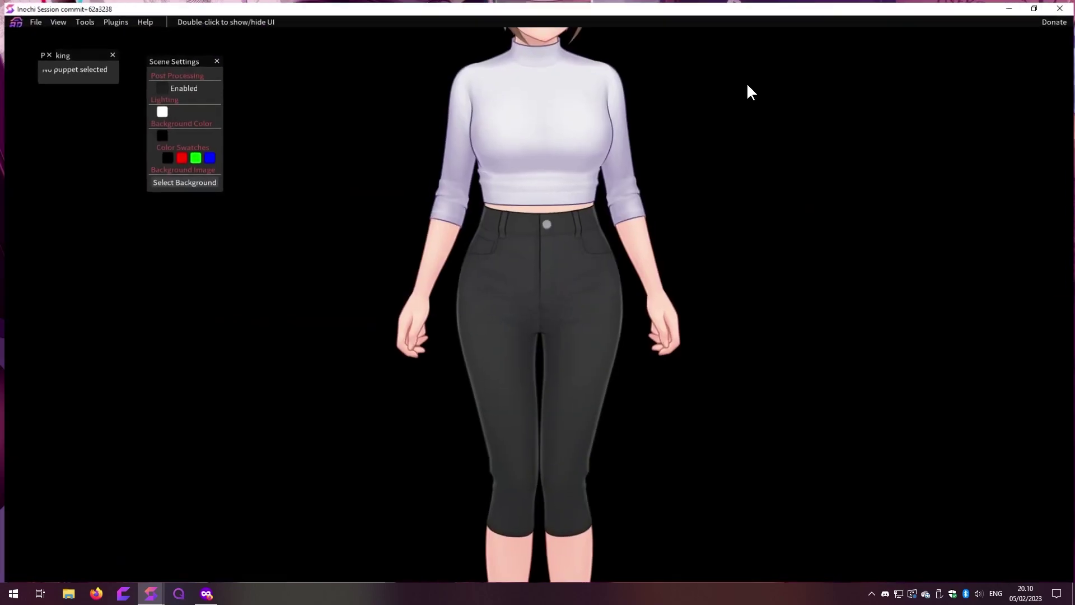
- Reposition and enlarge the puppet so its head and upper body fill the scene
drag(526, 94, 535, 353)
scroll(536, 286, up, 4)
scroll(537, 352, up, 3)
drag(550, 128, 591, 213)
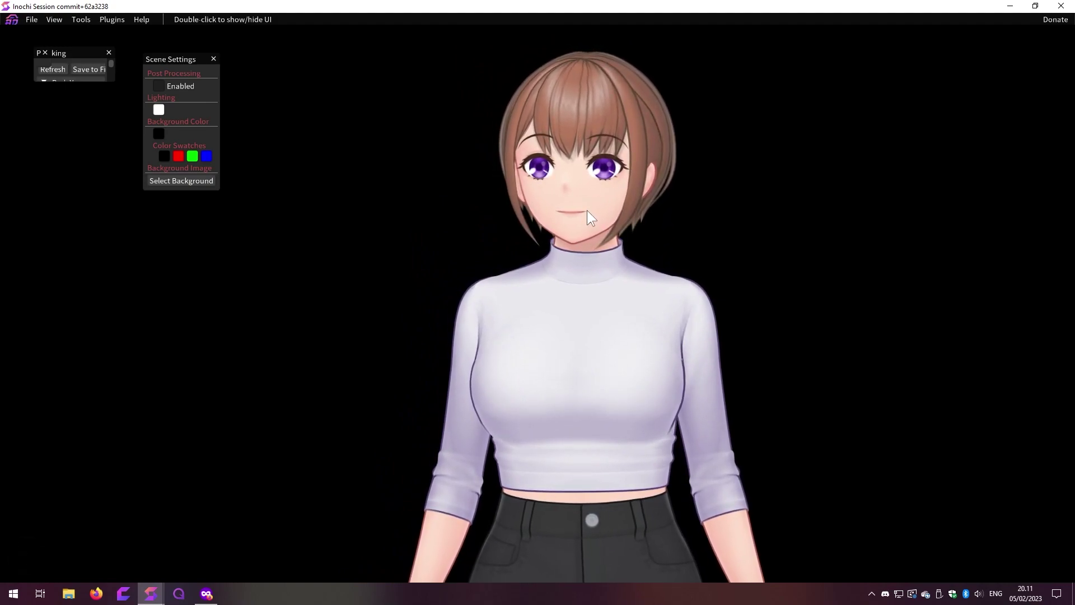
- Switch to the browser and view the OBS 29 release page of the obs-spout2-plugin
click(213, 595)
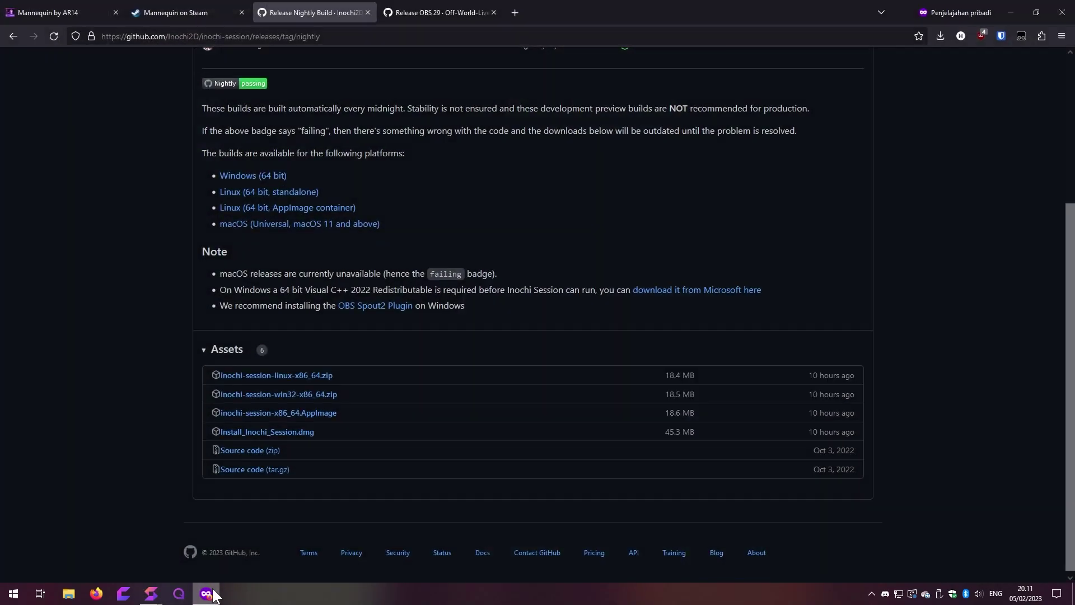
click(462, 14)
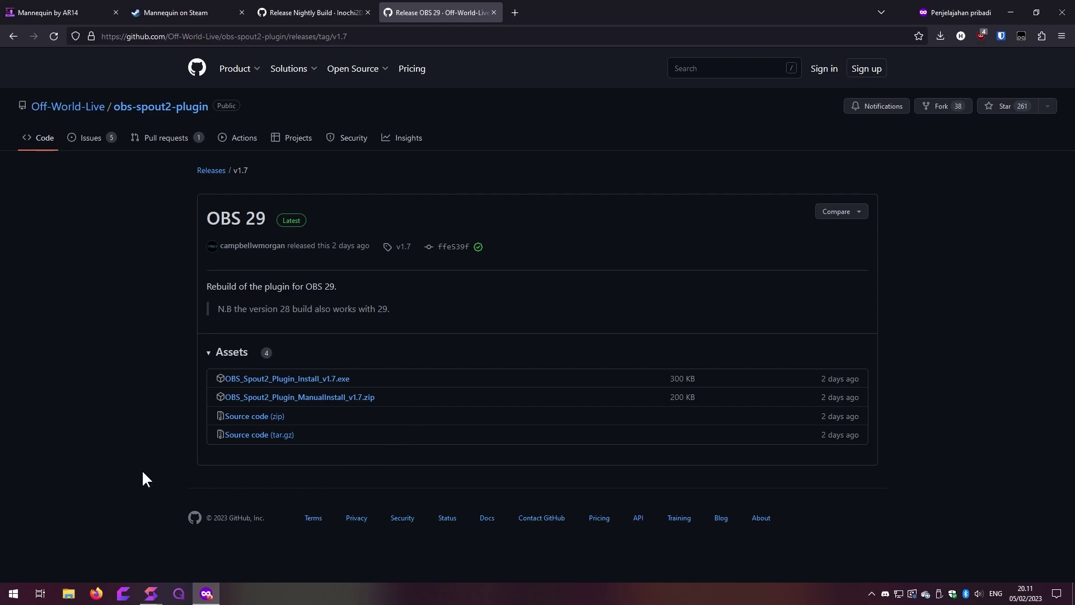
- Switch to OBS and add a new Spout2 Capture source with its composite mode set to Premultiplied Alpha
key(alt+Tab)
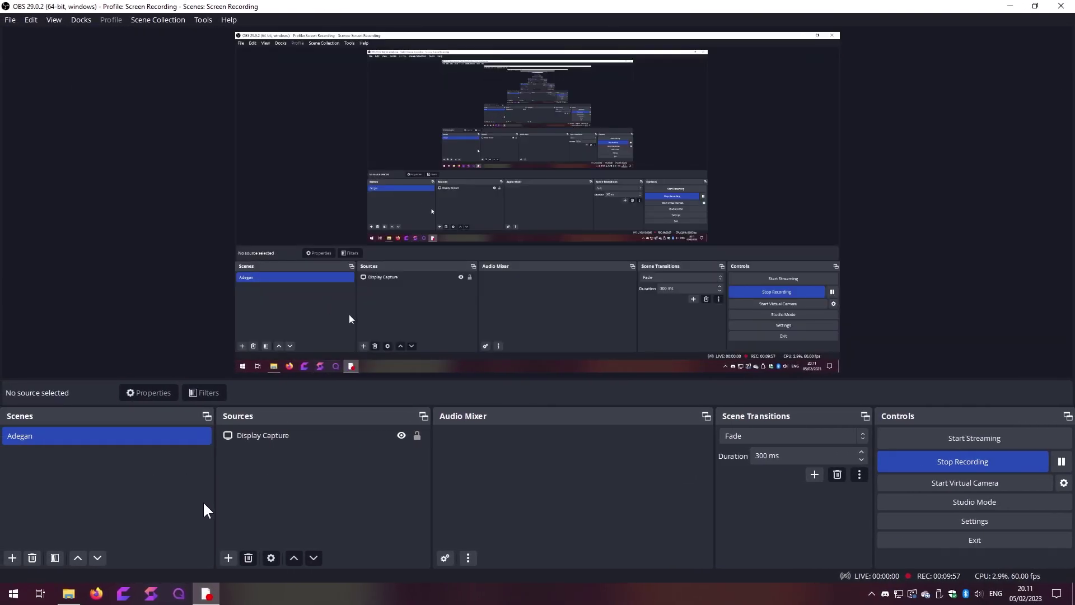
click(229, 556)
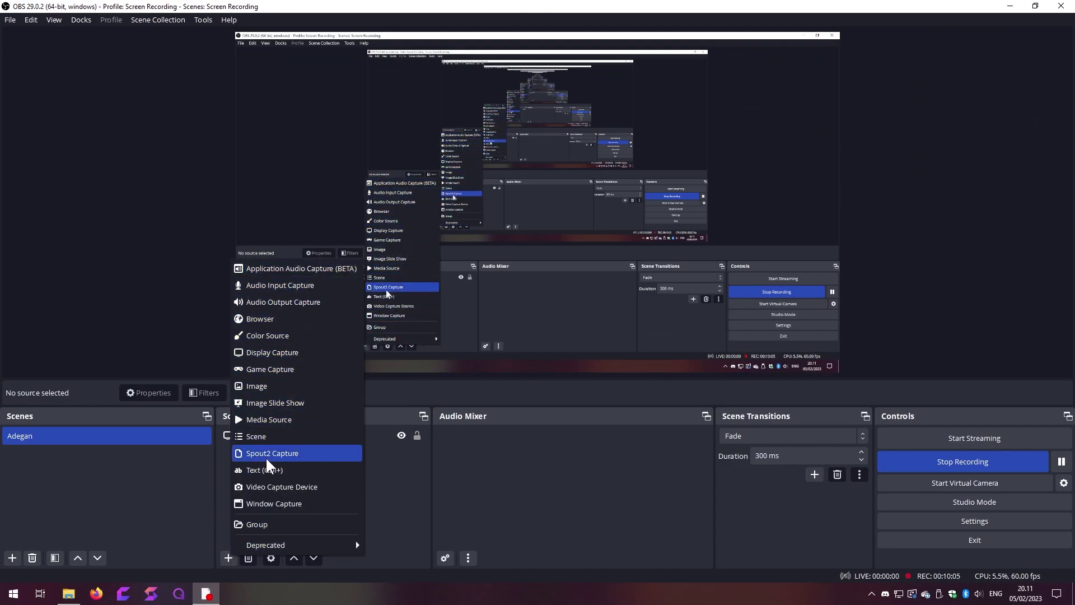
click(318, 451)
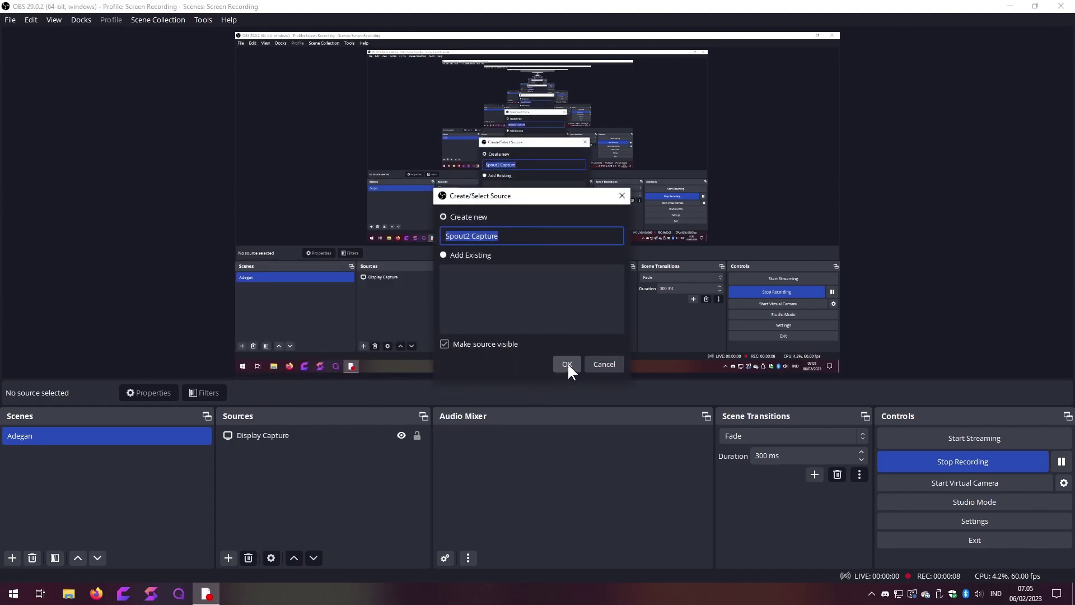
click(567, 362)
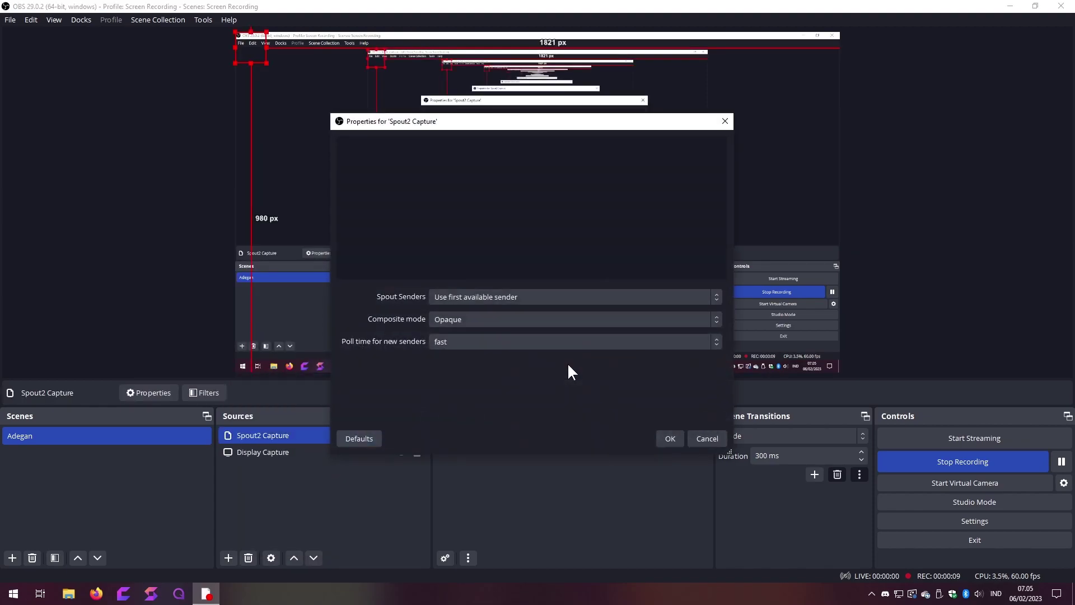
click(544, 322)
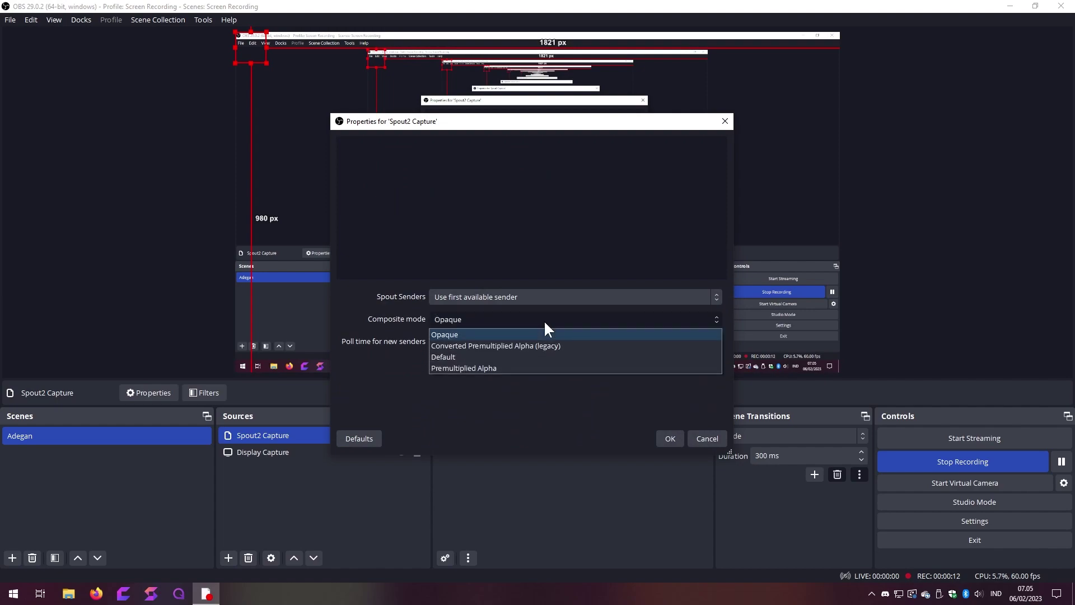
click(536, 366)
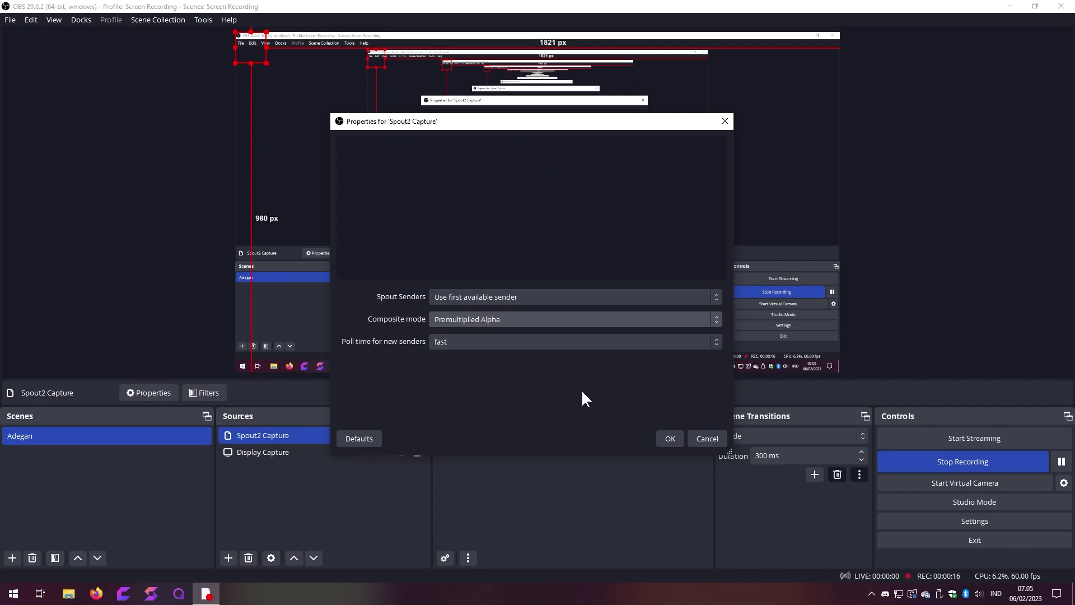
click(662, 437)
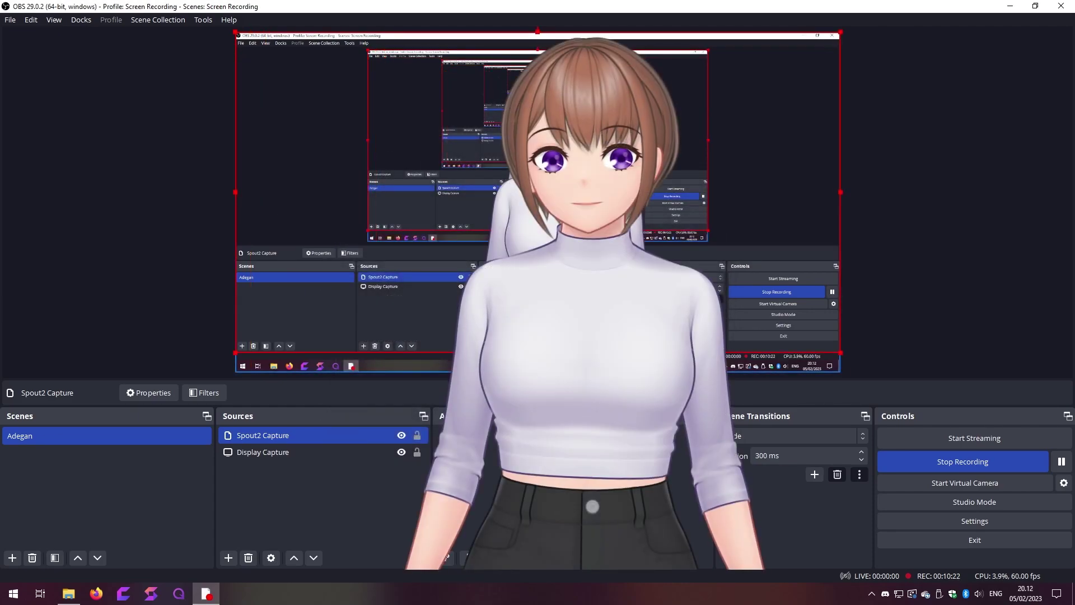
- Move the Spout2 Capture toward the lower-right corner of the canvas and scale it down slightly
drag(571, 240, 745, 312)
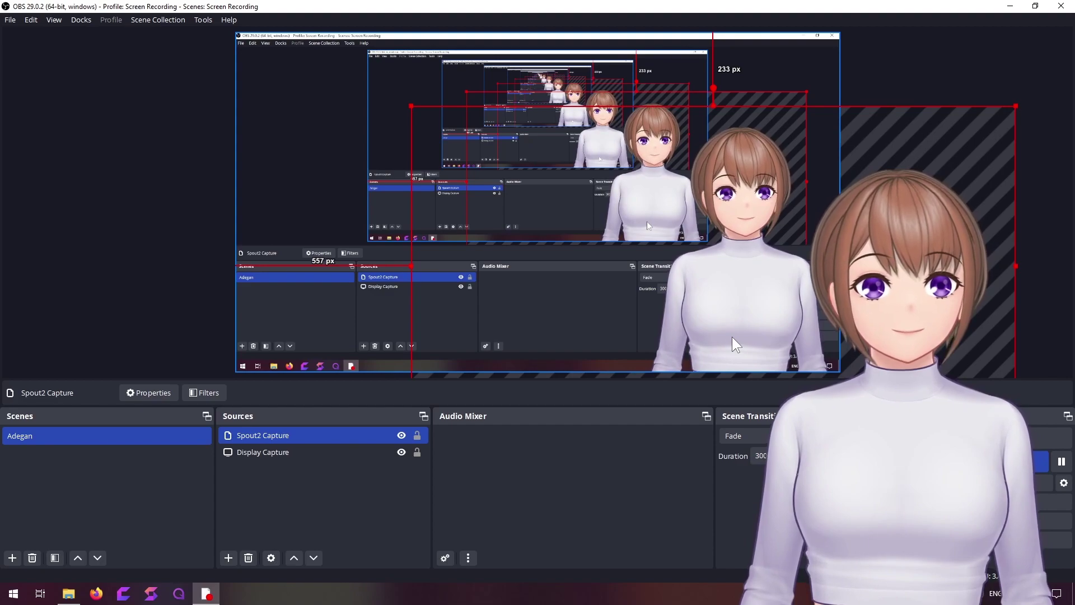
drag(412, 106, 501, 159)
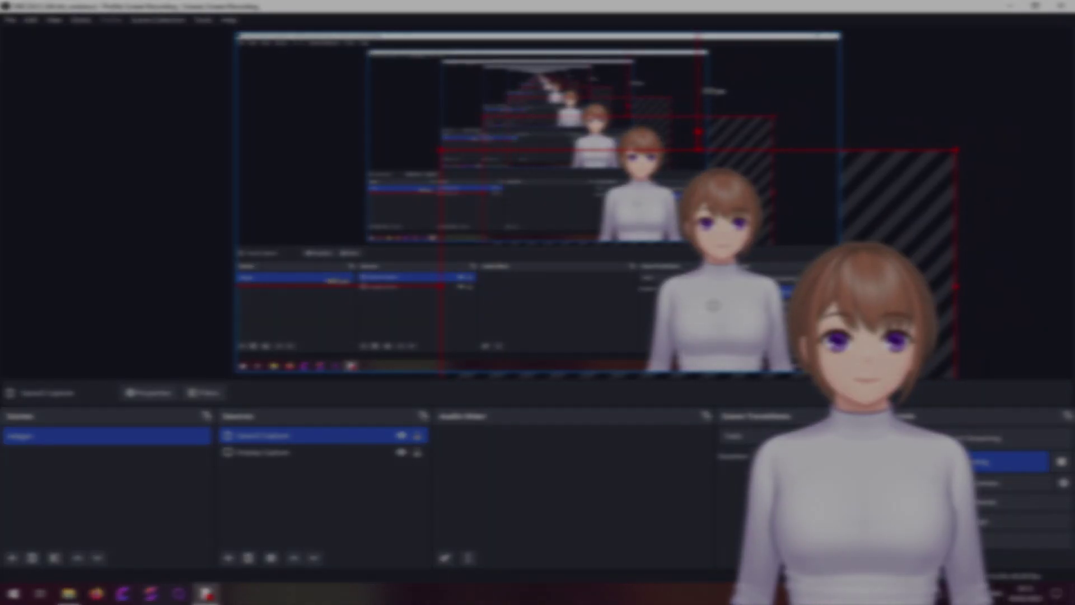